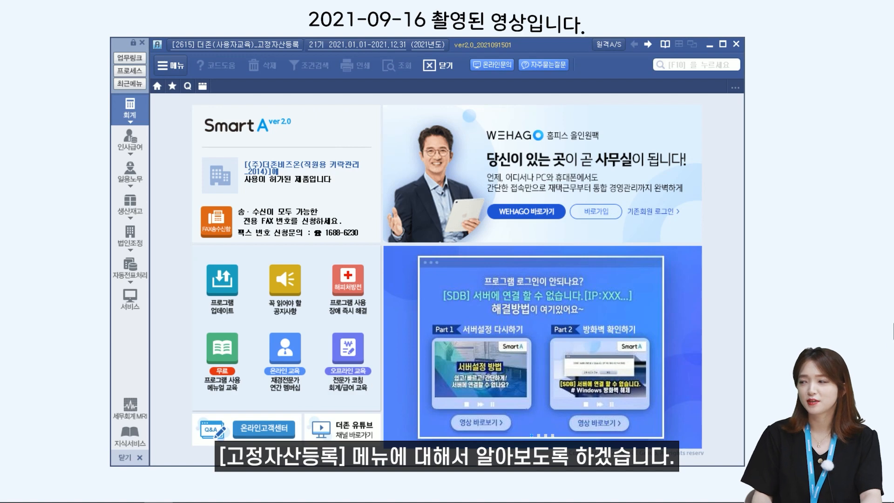
Step: Open 고정자산등록 in the 회계 module and query the assets with 고정자산계정과목 left blank
click(133, 107)
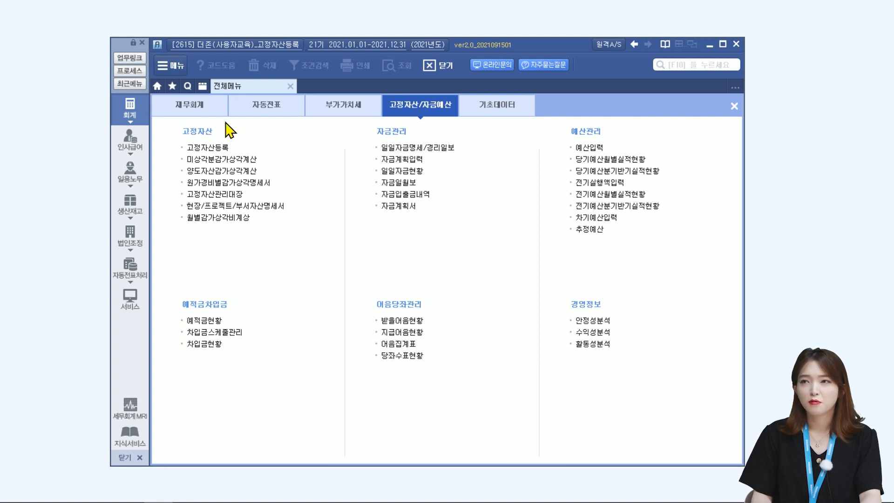
click(223, 147)
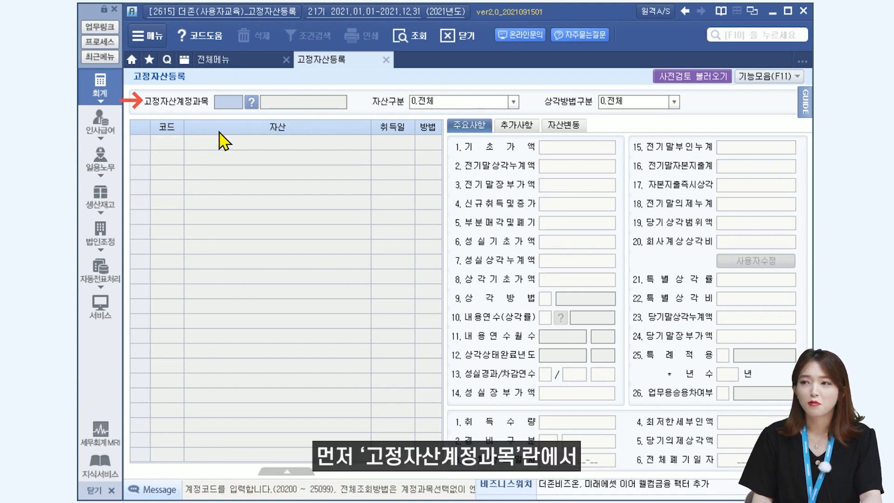
click(251, 103)
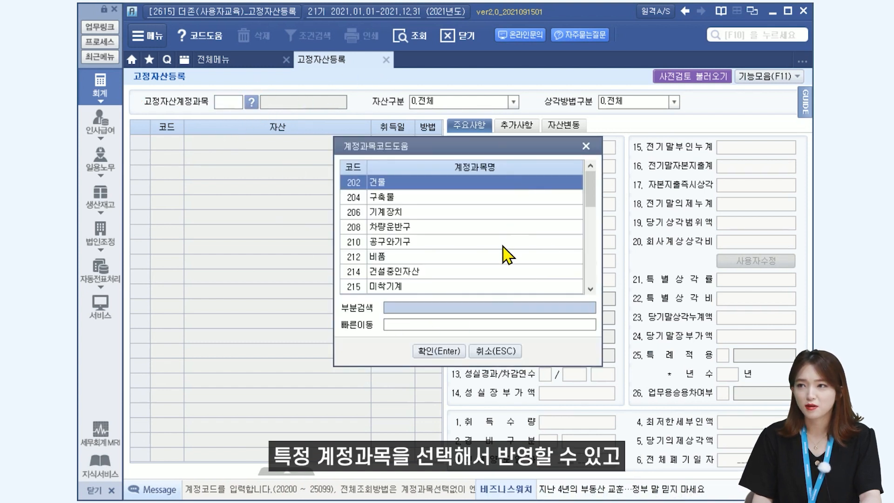
click(514, 358)
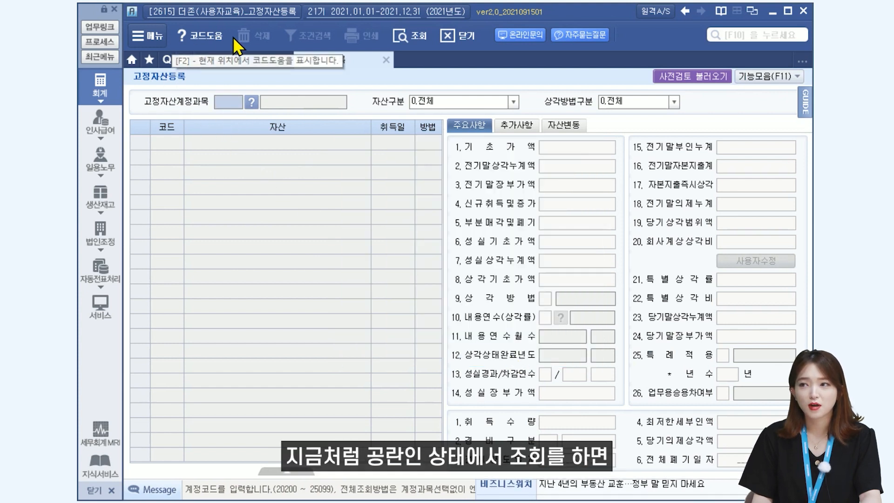
click(413, 37)
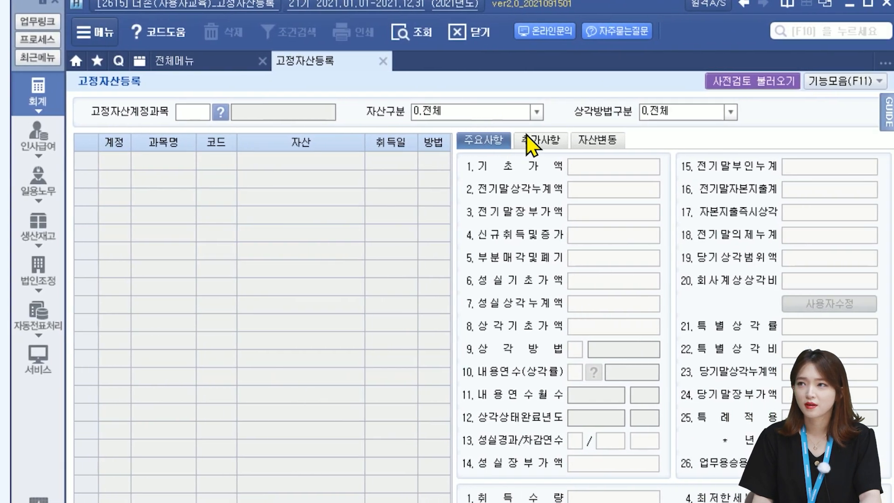
Step: Go through the 자산구분 filter options from 0.전체 to 5.양도및폐기자산
click(597, 112)
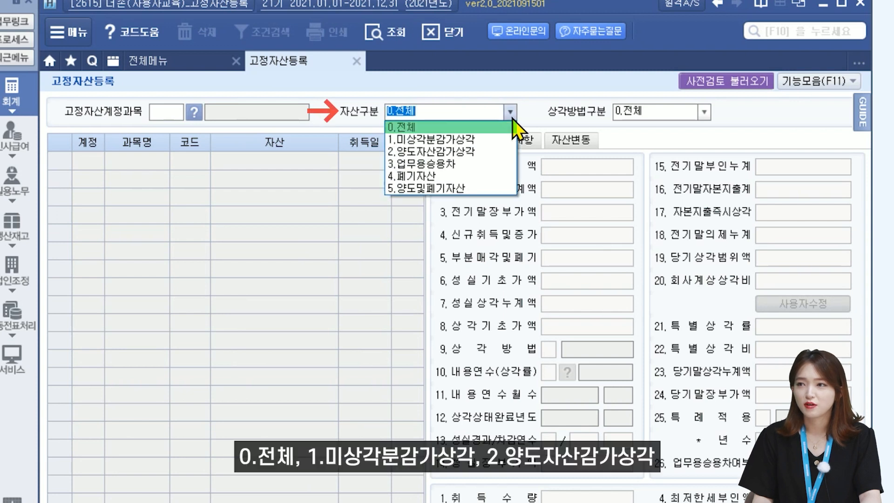
key(Down)
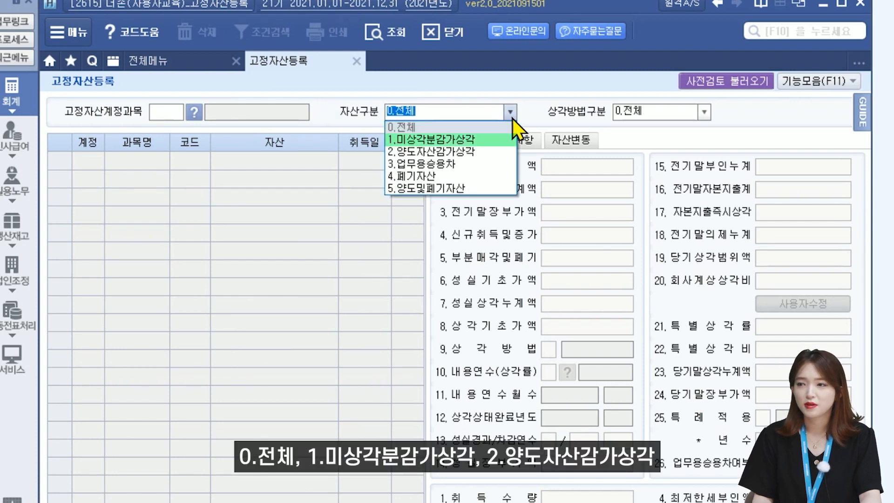
key(Down)
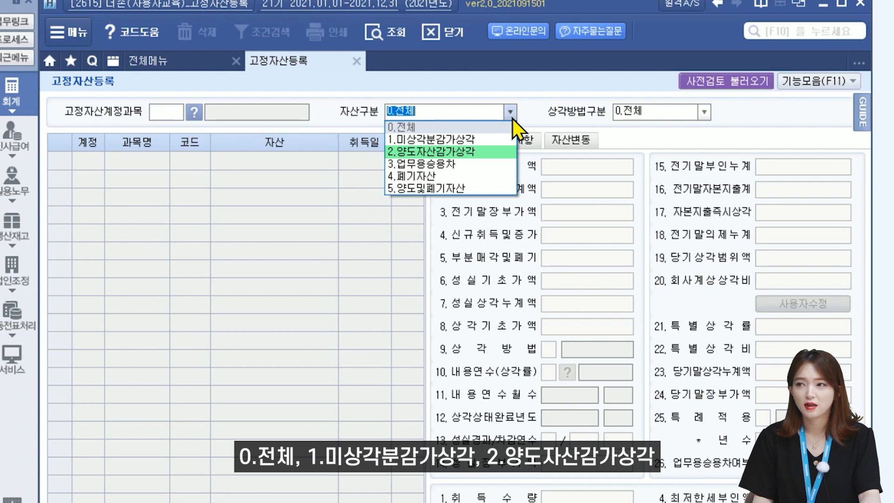
key(Down)
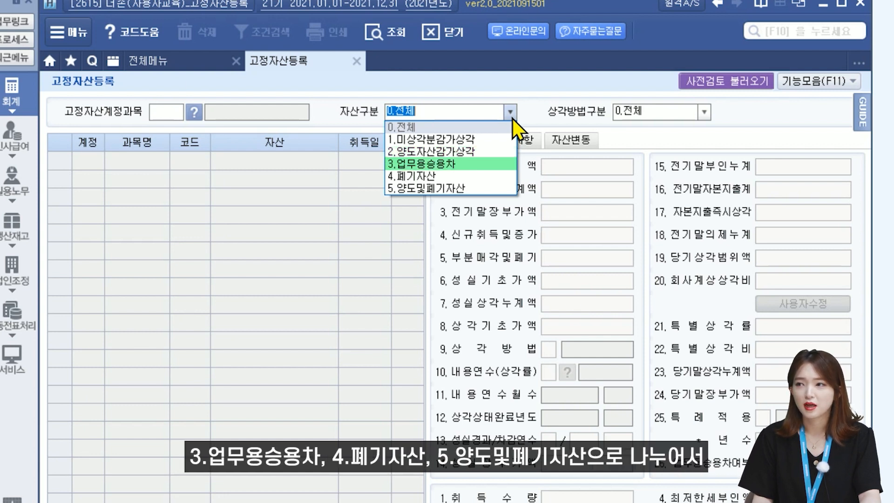
key(Down)
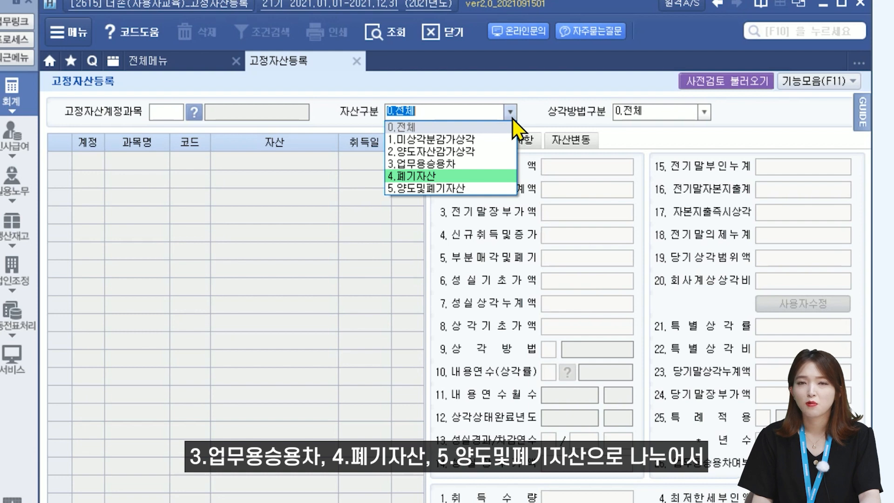
key(Down)
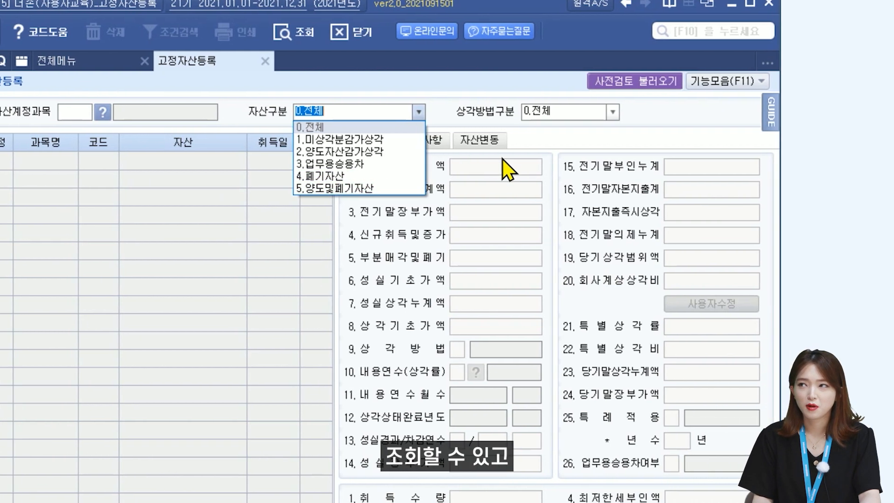
Step: Review the 상각방법구분 options, keep the filter at 0.전체, and query all registered fixed assets
click(527, 116)
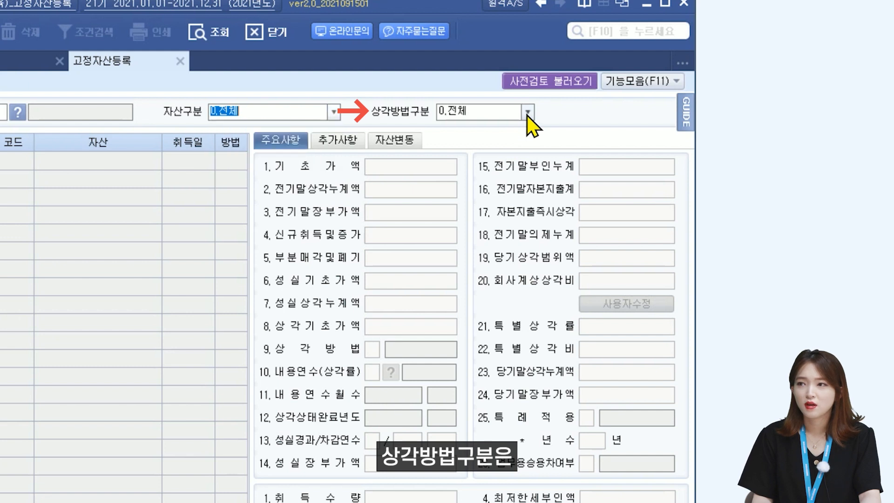
click(524, 115)
key(Down)
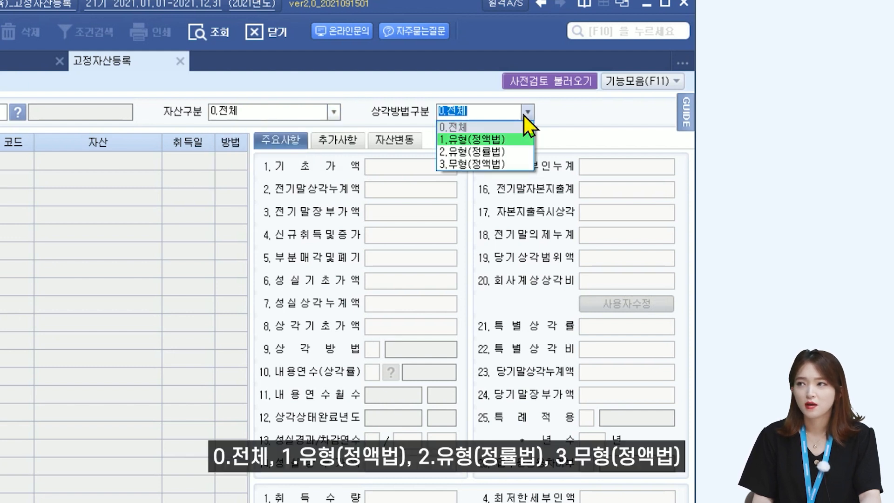
key(Down)
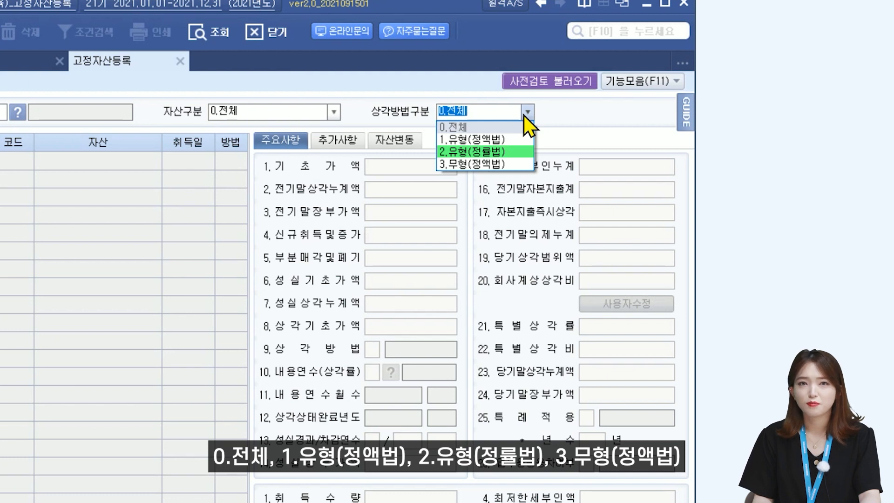
key(Down)
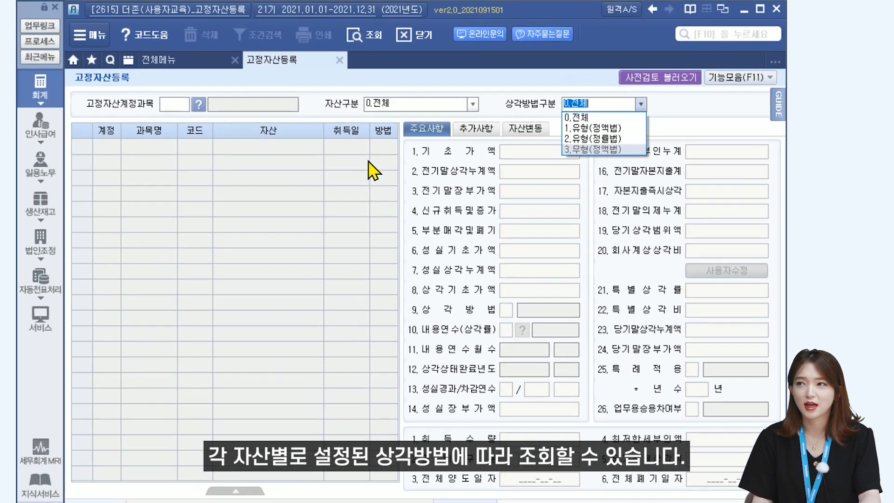
click(212, 178)
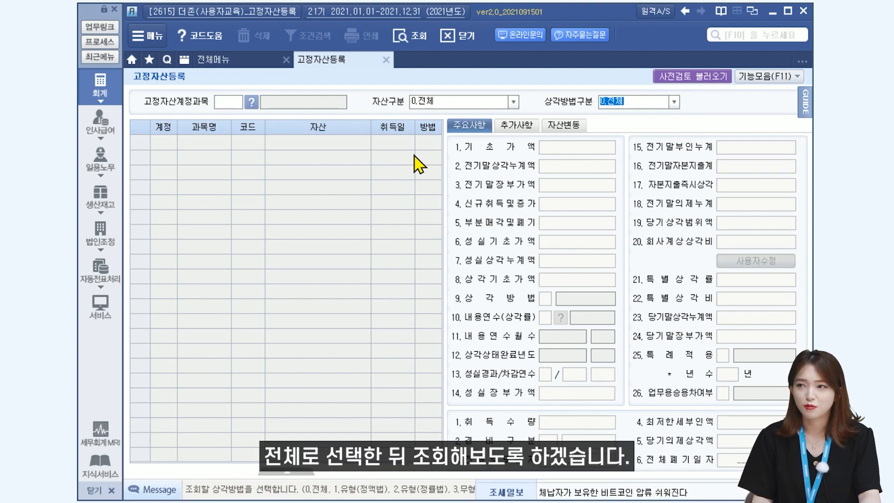
click(409, 45)
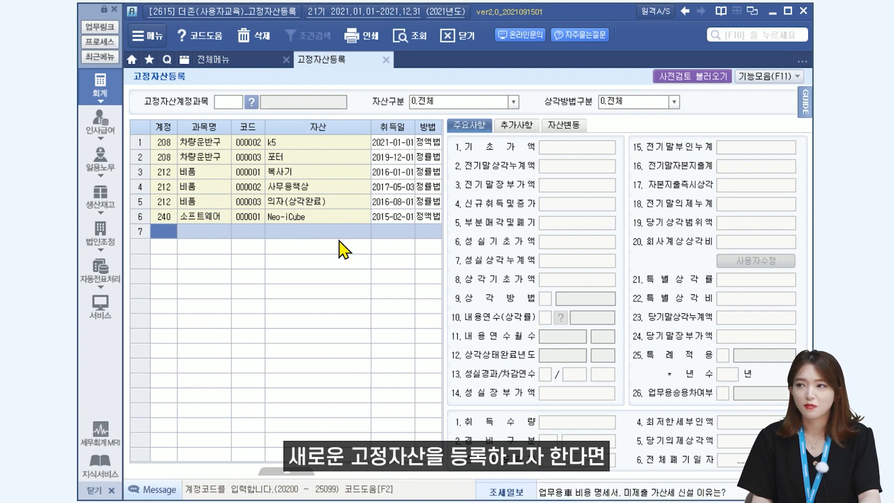
Step: Assign account 206 기계장치 to the new asset in empty row 7
double_click(166, 236)
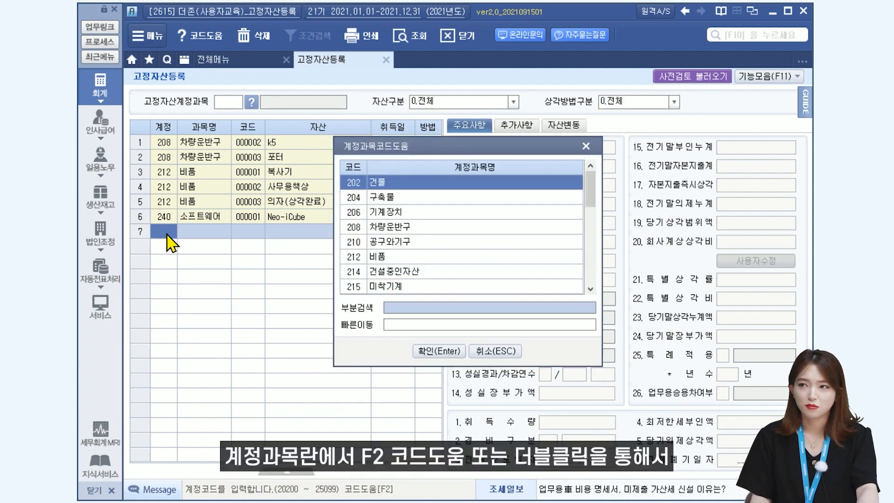
key(Escape)
double_click(167, 235)
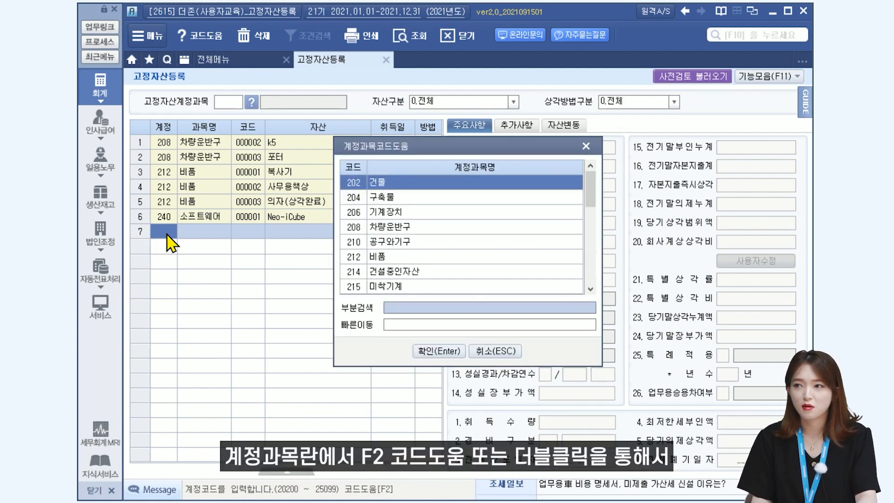
click(368, 213)
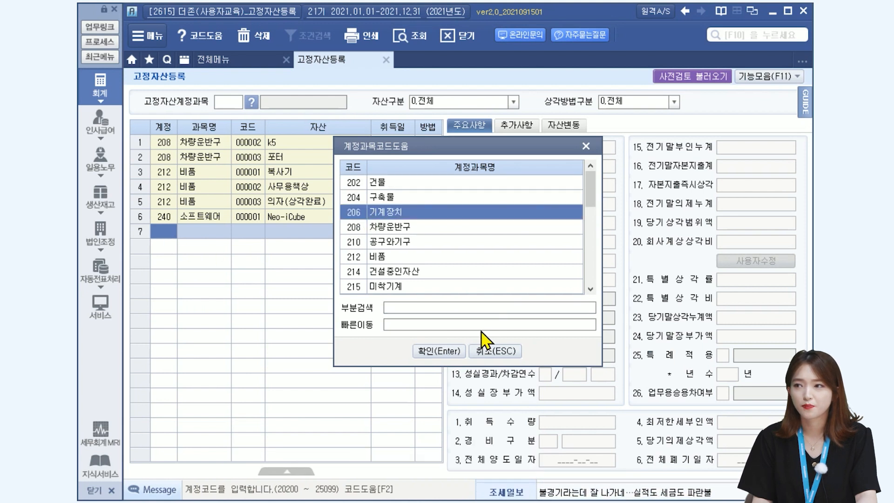
click(433, 350)
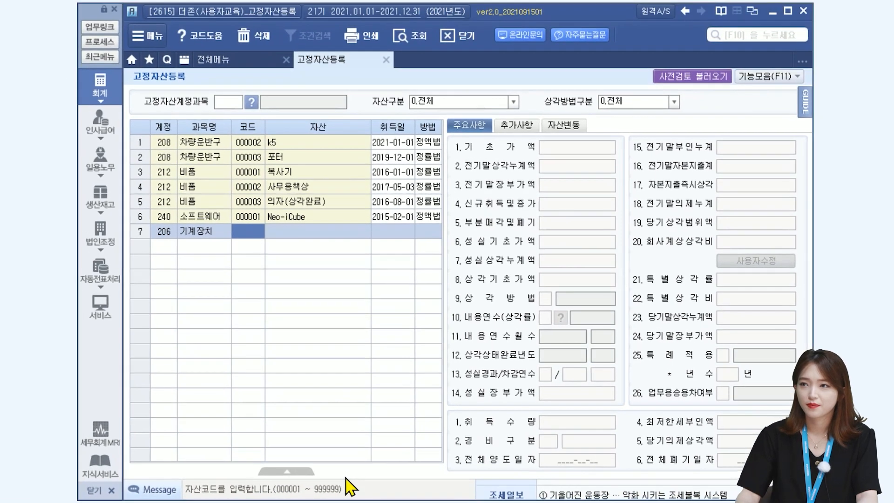
Step: Register the 기계장치 asset with code 000001, name 크레인, acquisition date 2018-01-01 and depreciation method 1 정액법
text(000001)
key(Return)
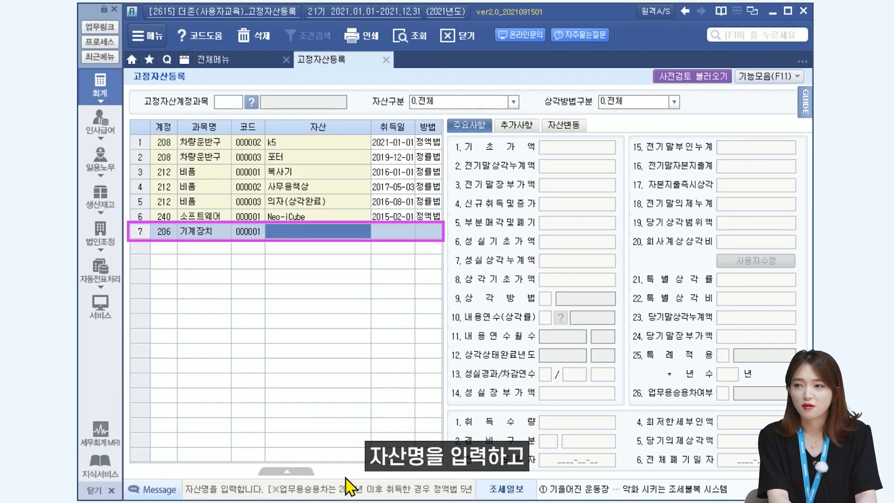
text(브)
key(Return)
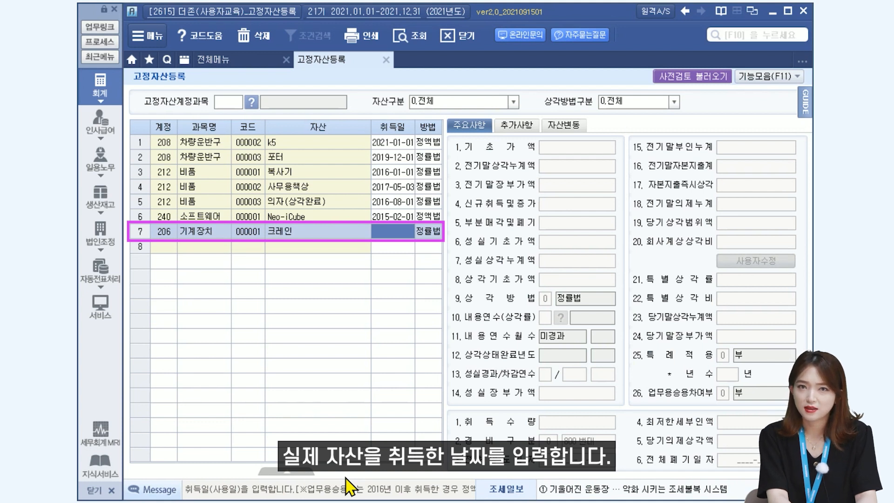
text(20180101)
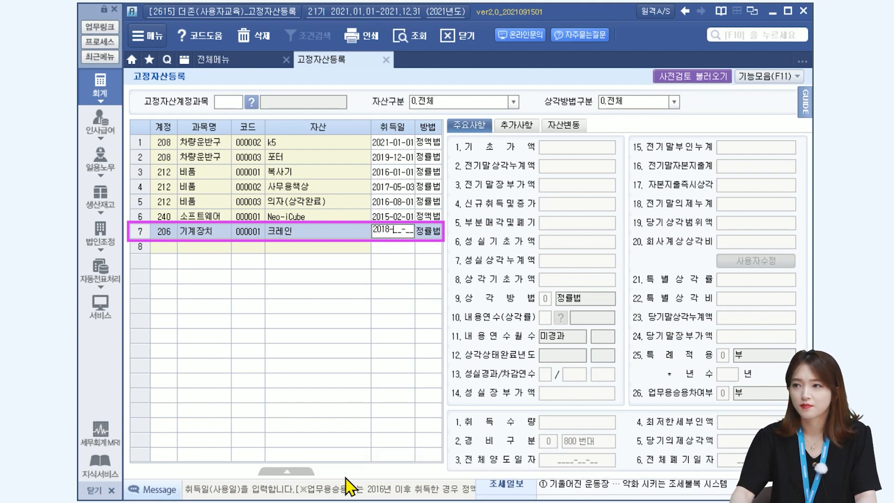
key(Return)
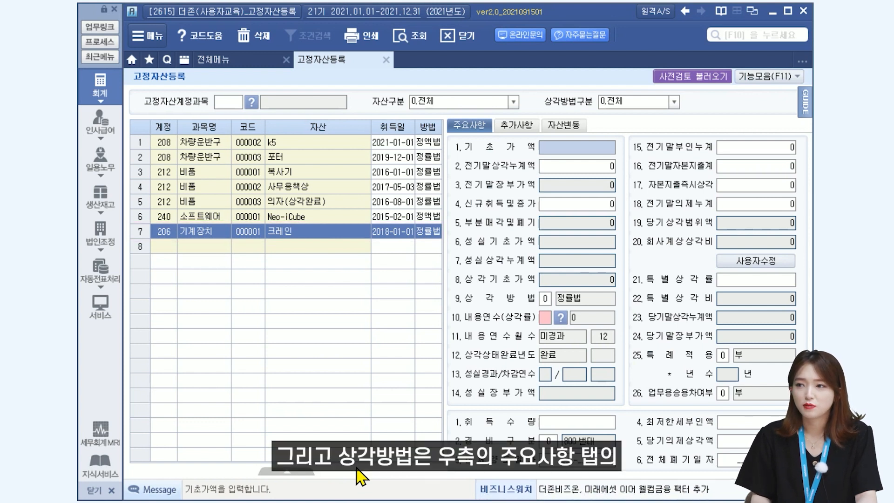
click(545, 299)
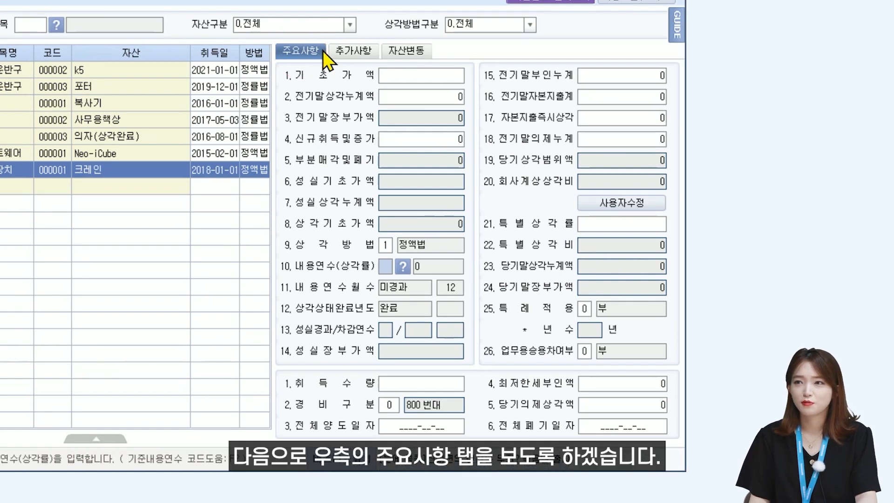
Step: Set 크레인's 기초가액 to 30,000,000 and its 전기말상각누계액 to 6,000,000
click(416, 77)
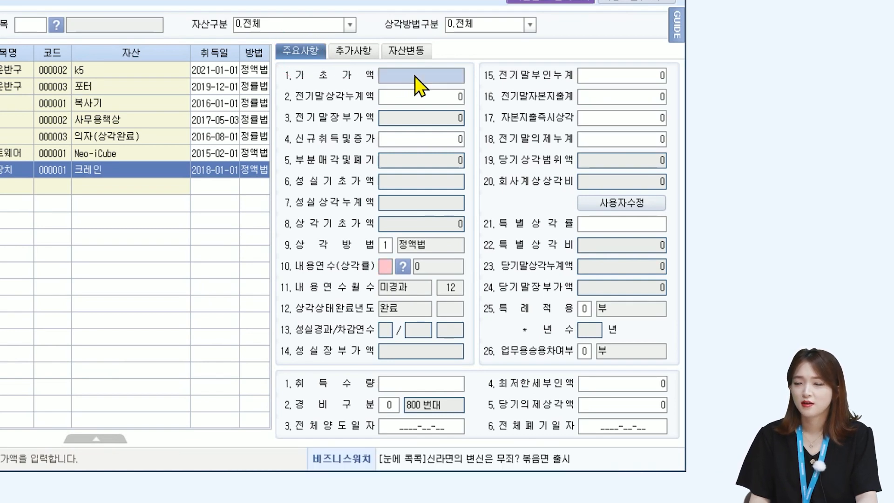
click(415, 76)
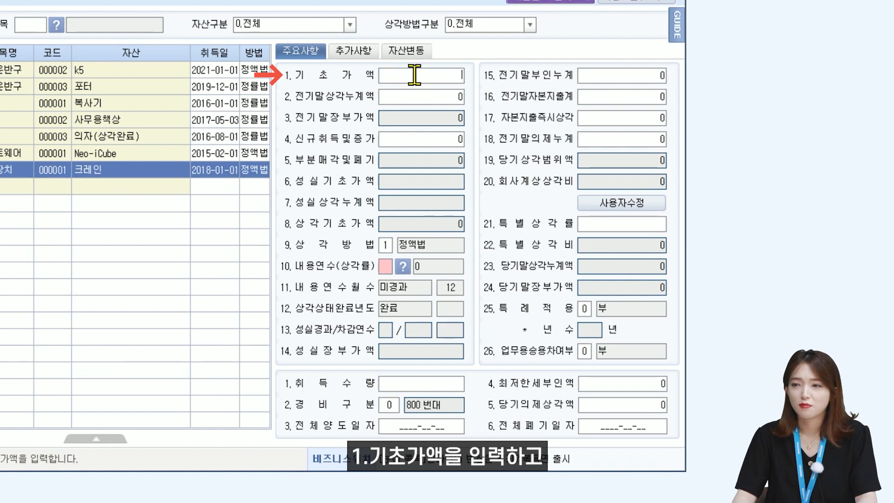
text(30000000)
key(Return)
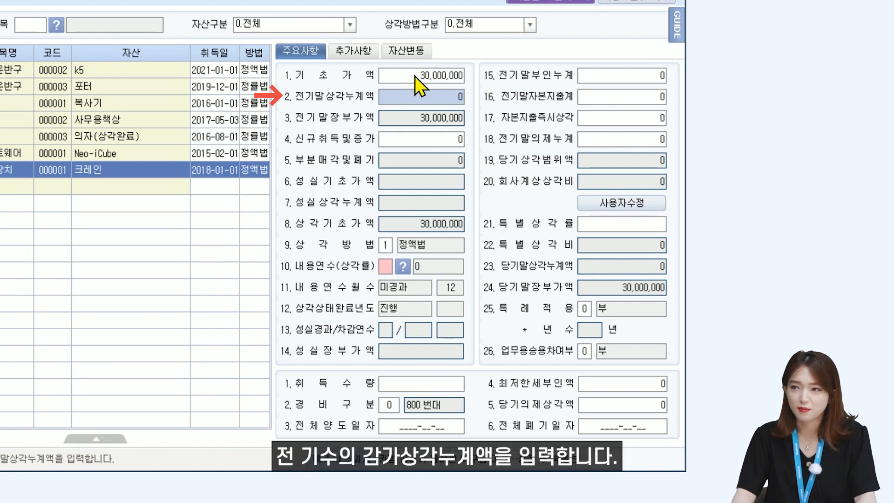
text(6000000)
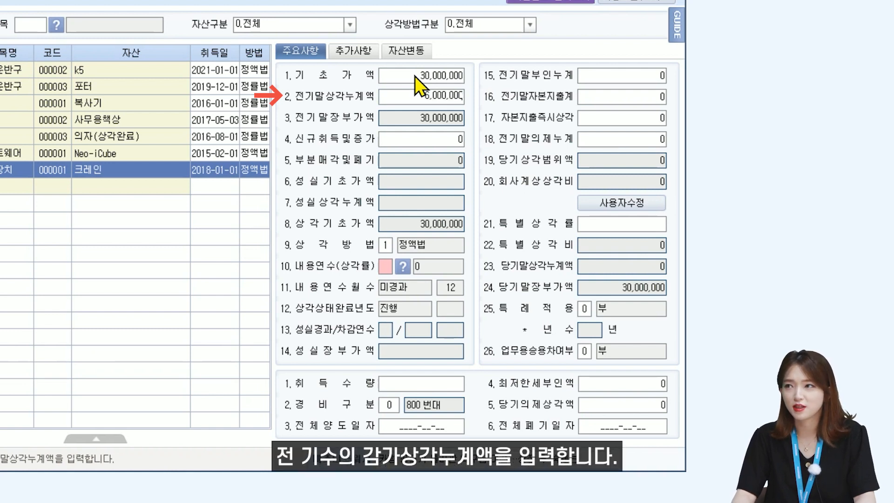
key(Return)
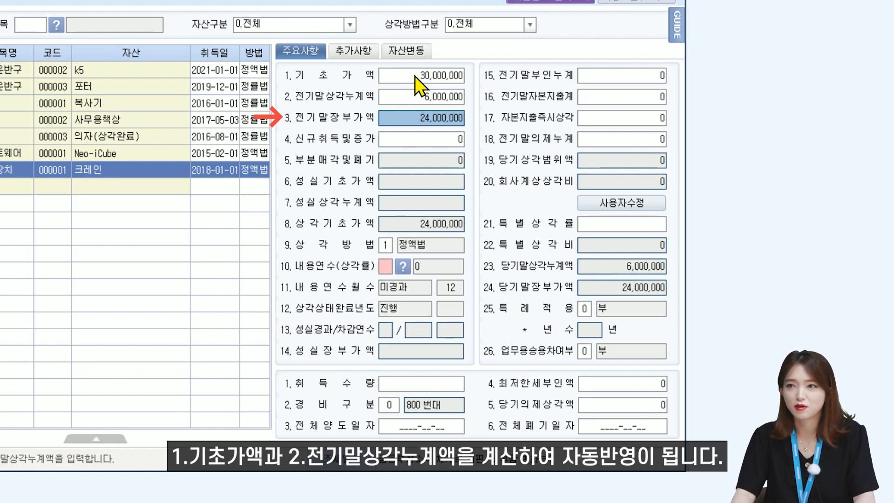
Step: Set 크레인's 신규취득및증가 to 500,000 and check the resulting 상각기초가액
key(Return)
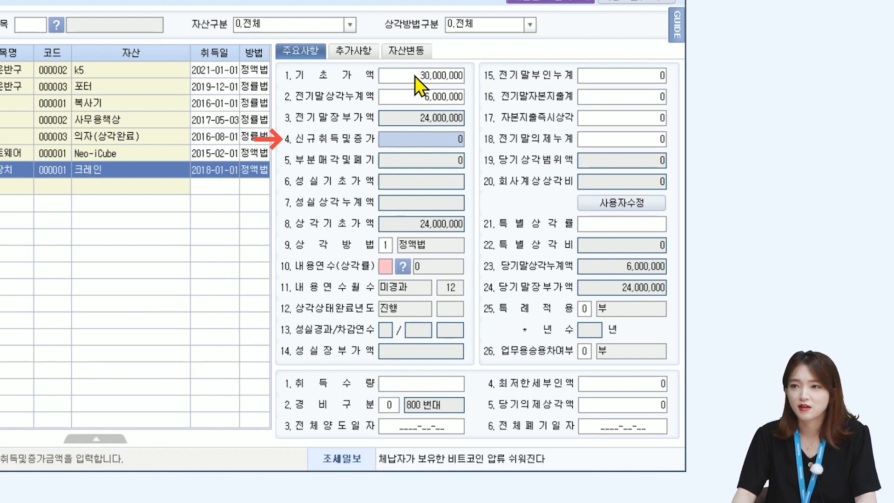
text(5000000)
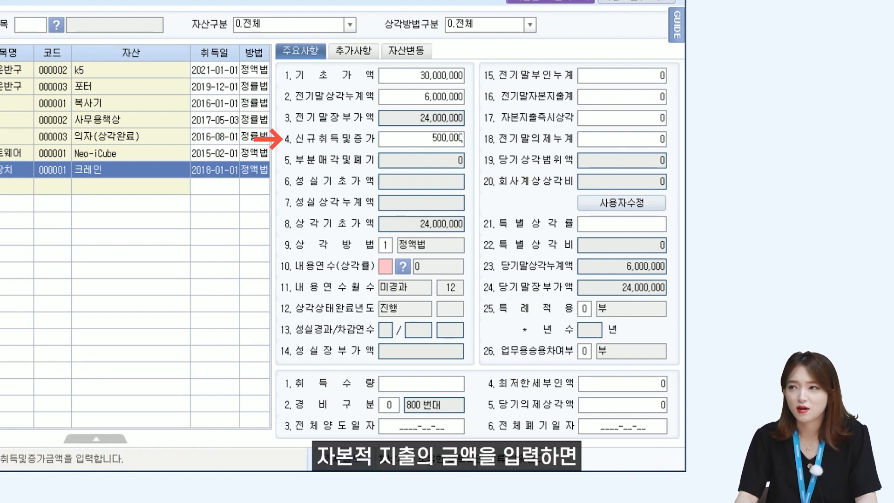
key(Return)
key(Return)
key(Return)
key(Return)
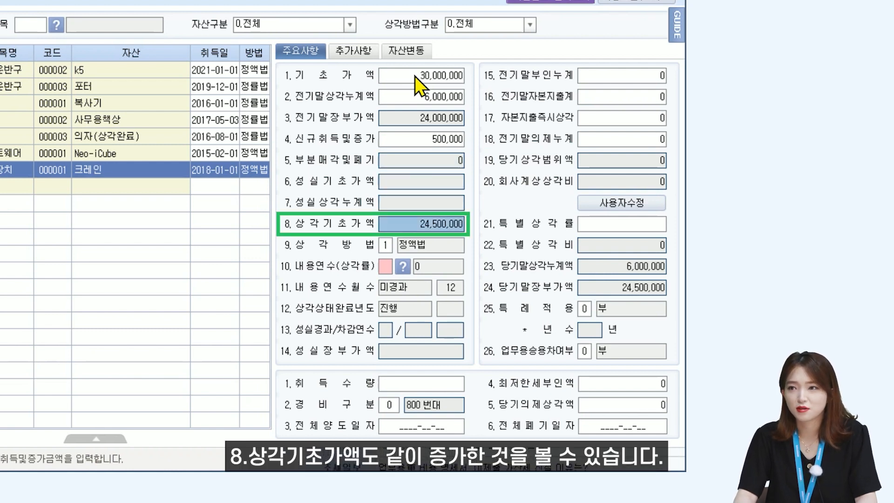
Step: Return to the 부분매각및폐기 field of 크레인 to examine it
key(Up)
key(Up)
key(Up)
key(Up)
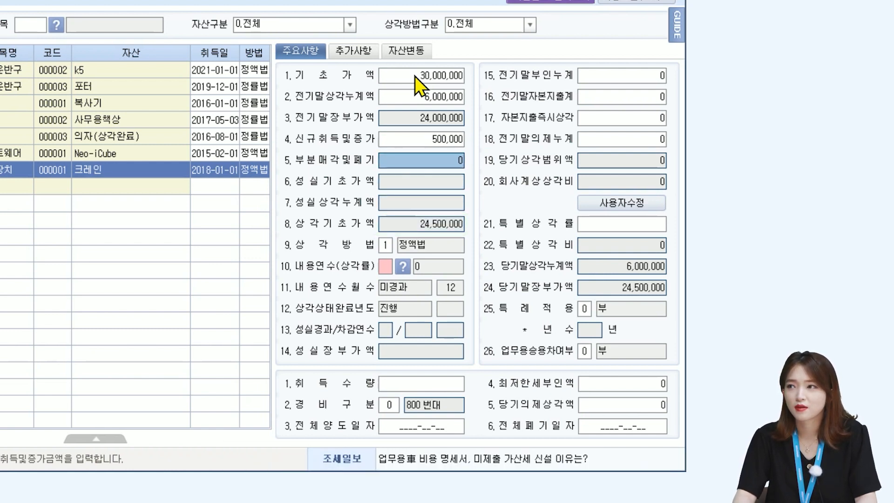
Step: Clear 크레인's 신규취득및증가 amount
key(Delete)
key(Return)
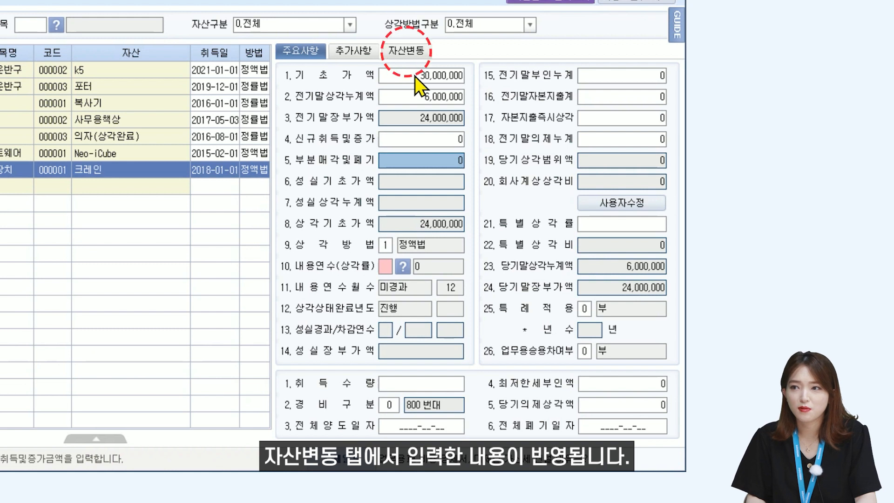
Step: Record a 부분폐기 of 10,000,000 dated 2021-07-01 in the 자산변동 details of 크레인
click(415, 53)
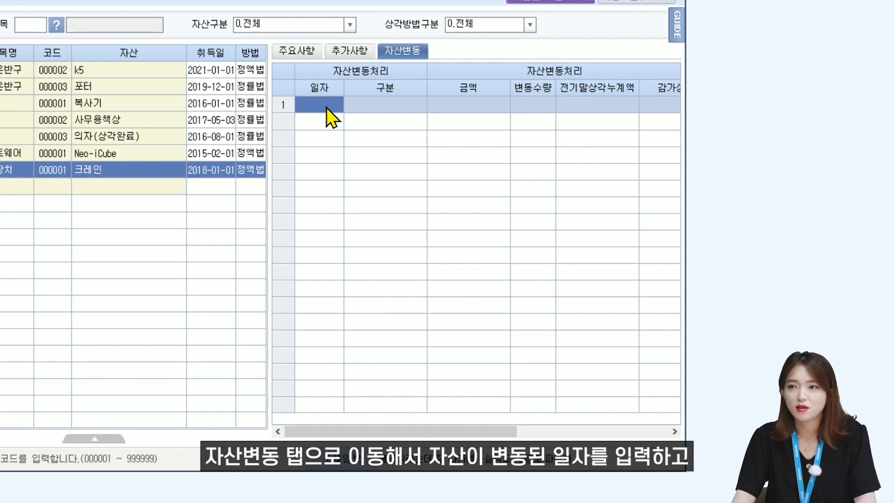
text(20210701)
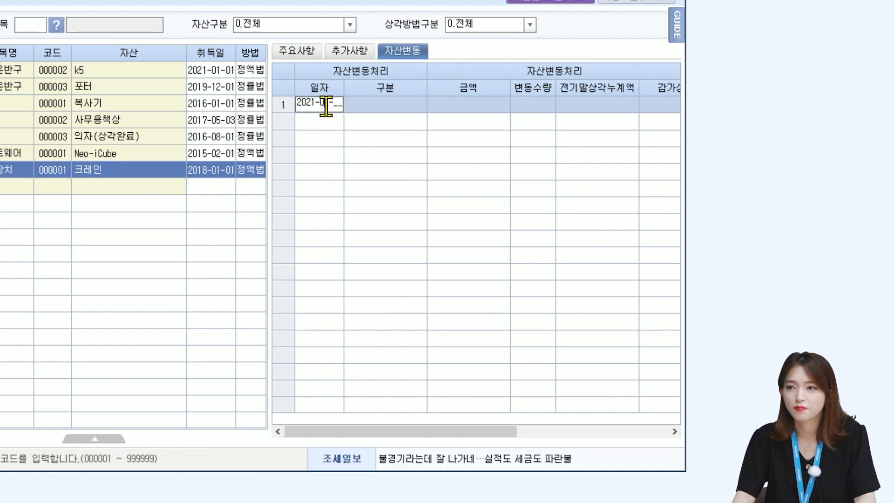
key(Return)
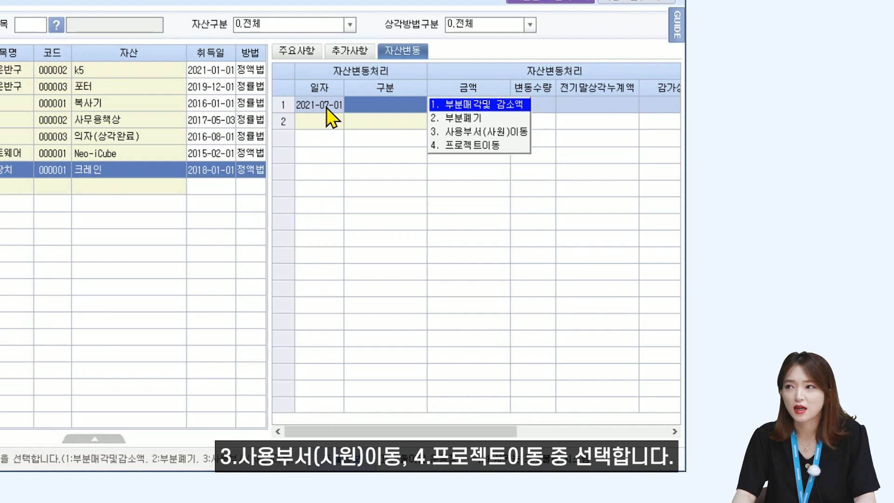
key(2)
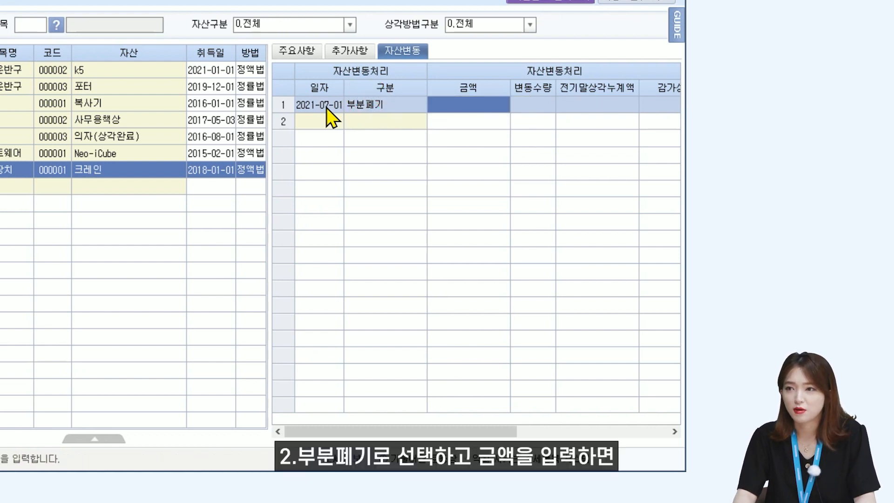
text(10000000)
key(Return)
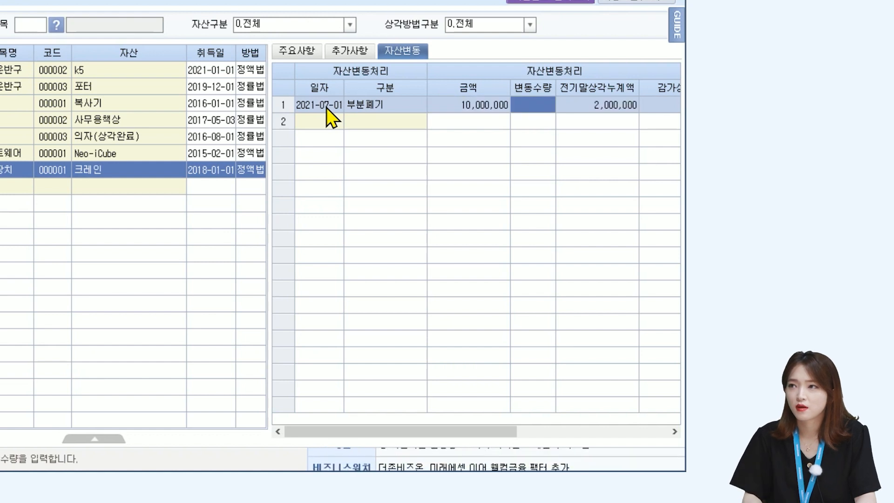
Step: Check how the partial disposal is reflected in 크레인's 부분매각및폐기 and 상각기초가액
click(308, 55)
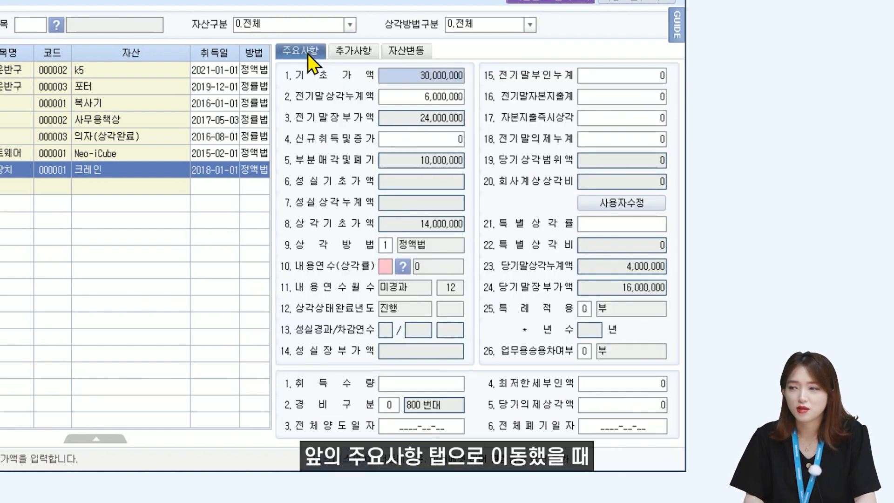
click(400, 164)
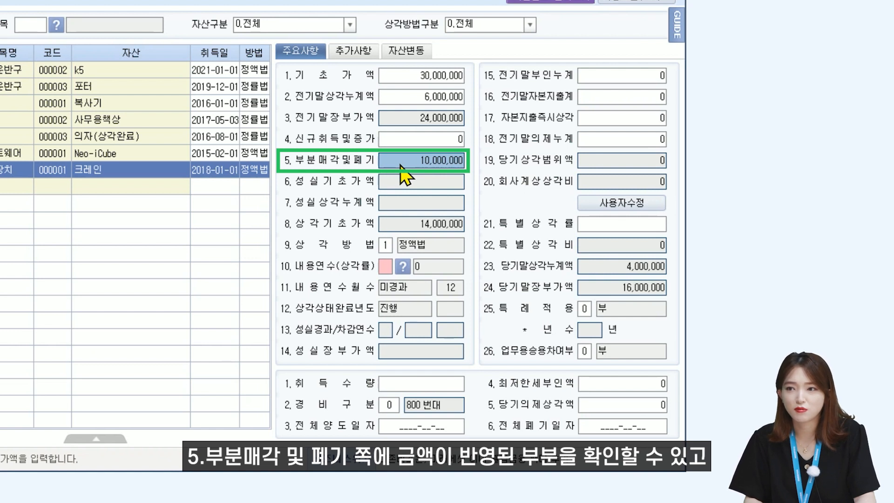
click(402, 231)
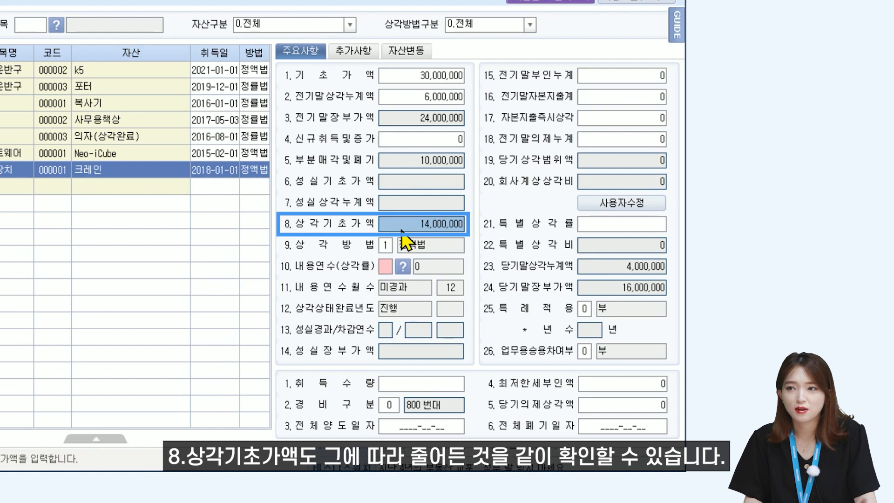
Step: Delete the 부분폐기 entry from 크레인's 자산변동 details
click(409, 49)
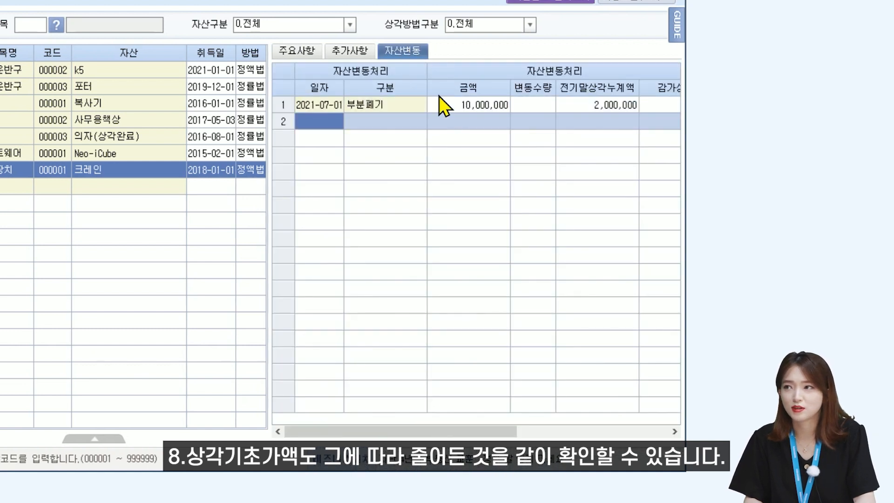
click(393, 106)
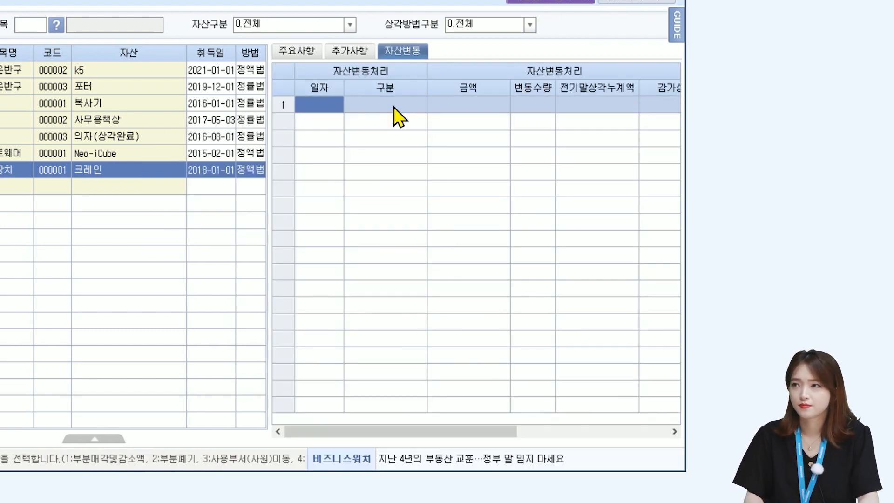
Step: Consult the 내용연수 code list in 크레인's 주요사항, cancel it, and set 내용연수 to 5
click(305, 49)
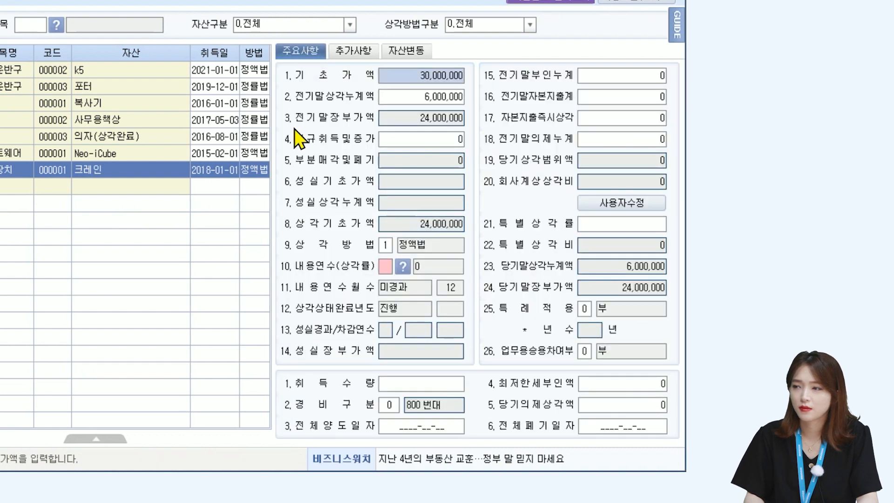
click(386, 267)
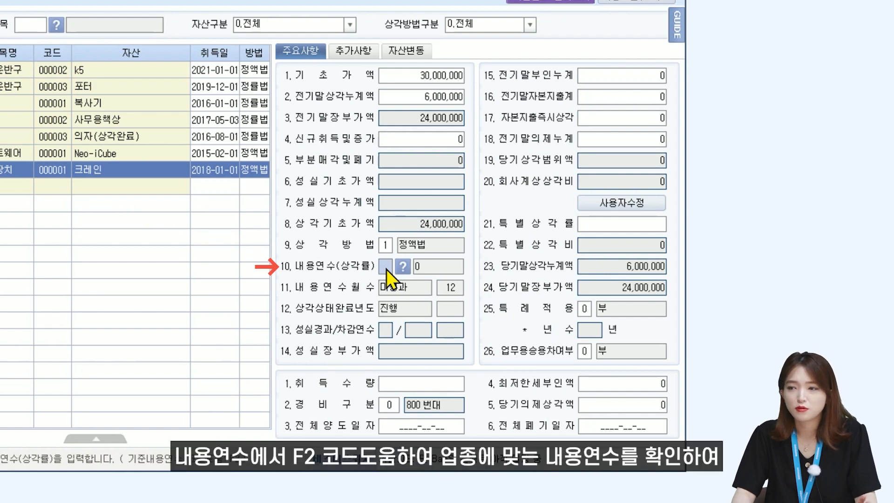
key(F2)
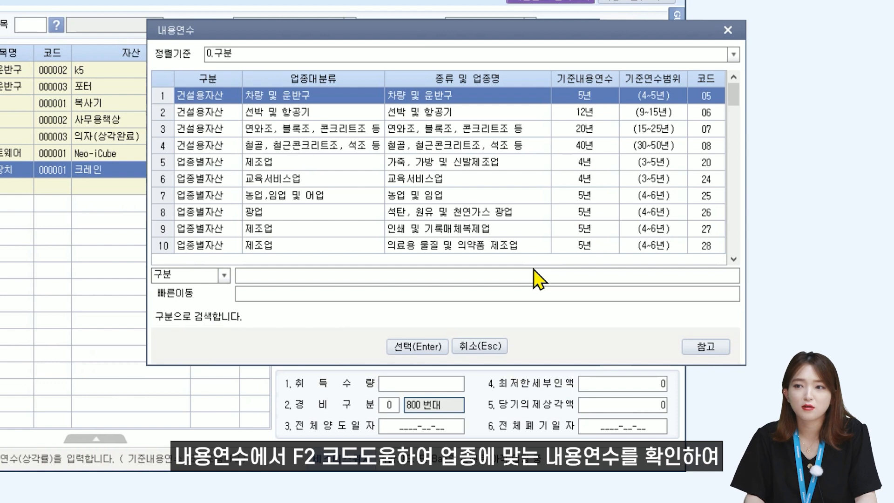
click(480, 347)
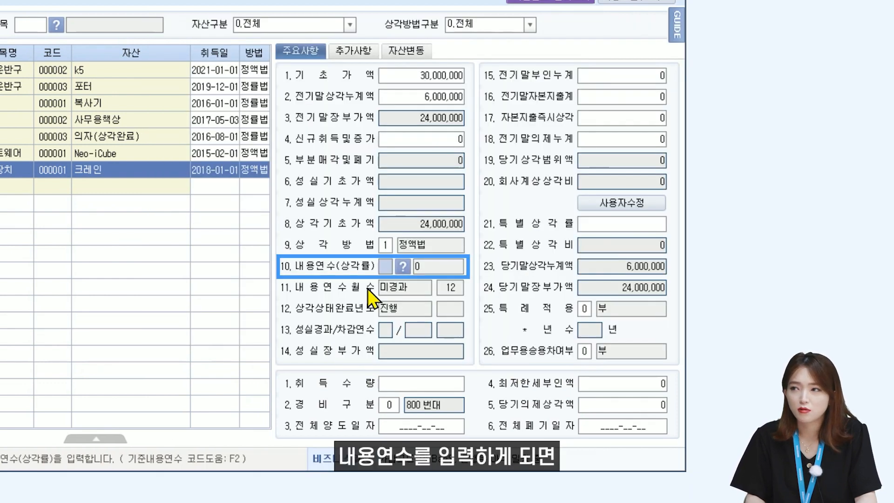
text(5)
key(Return)
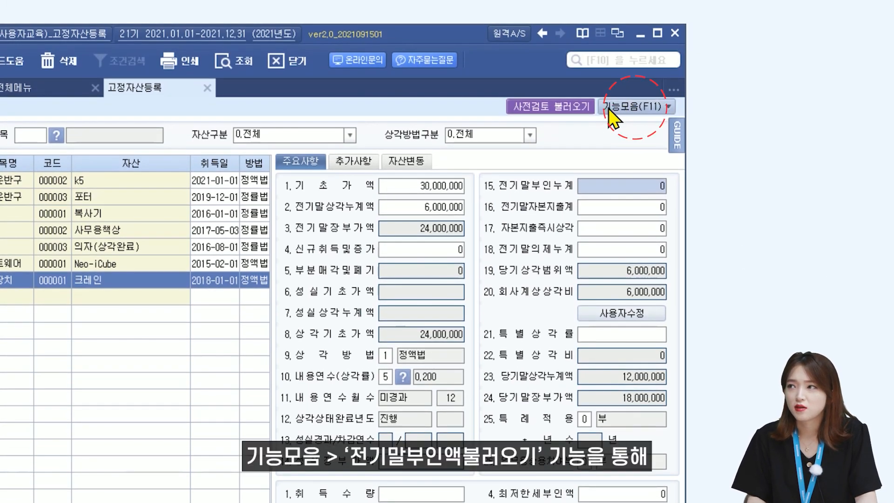
Step: Open the 전기말부인액불러오기 function and decline applying the prior period's 당기말 부인액
click(609, 109)
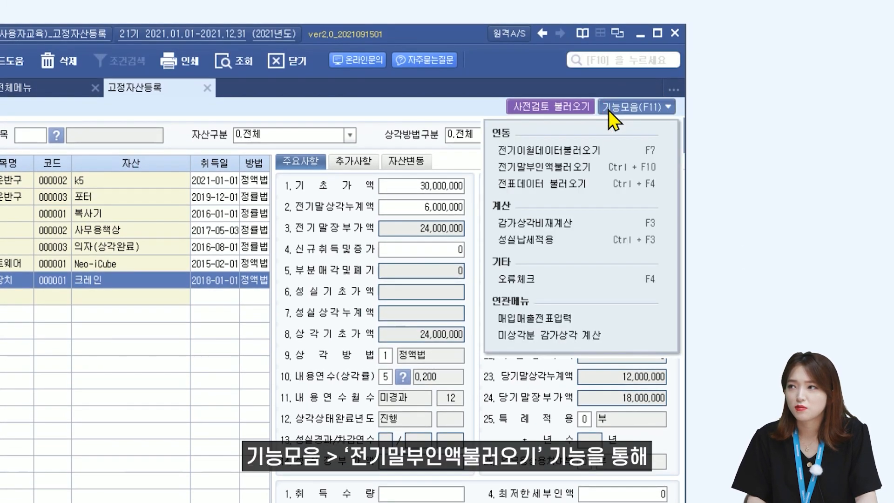
click(603, 168)
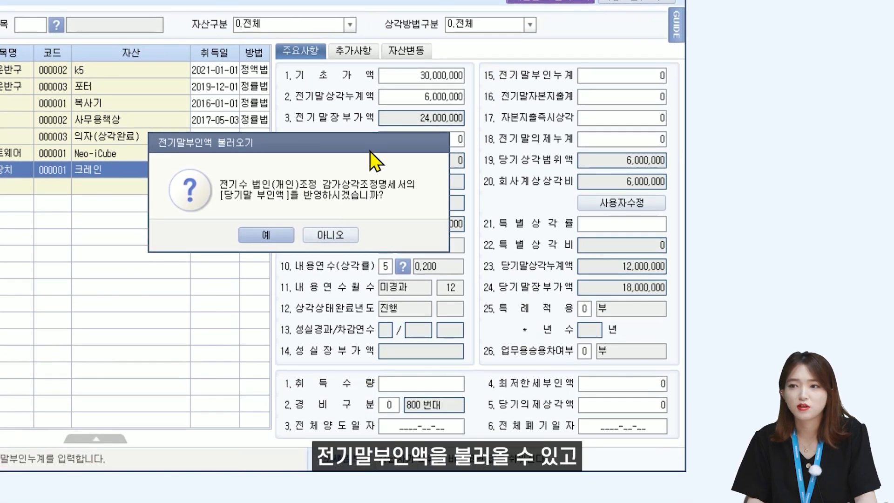
click(309, 234)
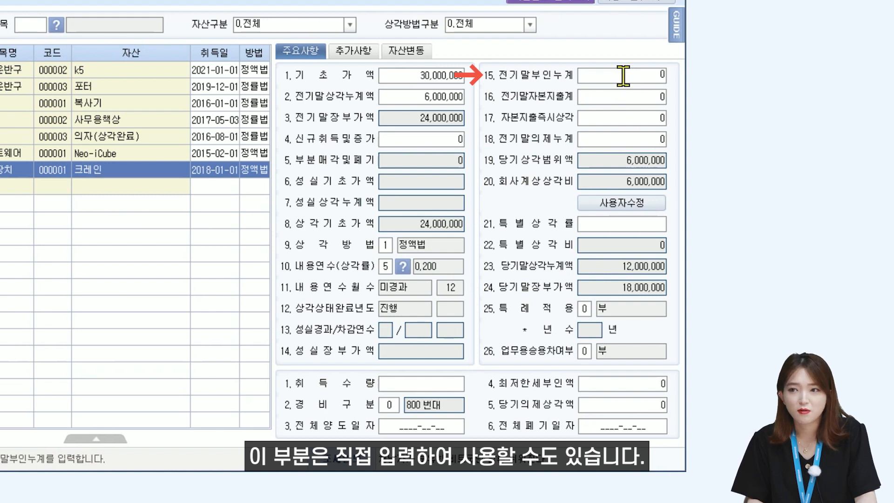
Step: Examine 크레인's 자본지출즉시상각, 당기상각범위액, 회사계상상각비, 당기말상각누계액 and 당기말장부가액 fields
click(631, 119)
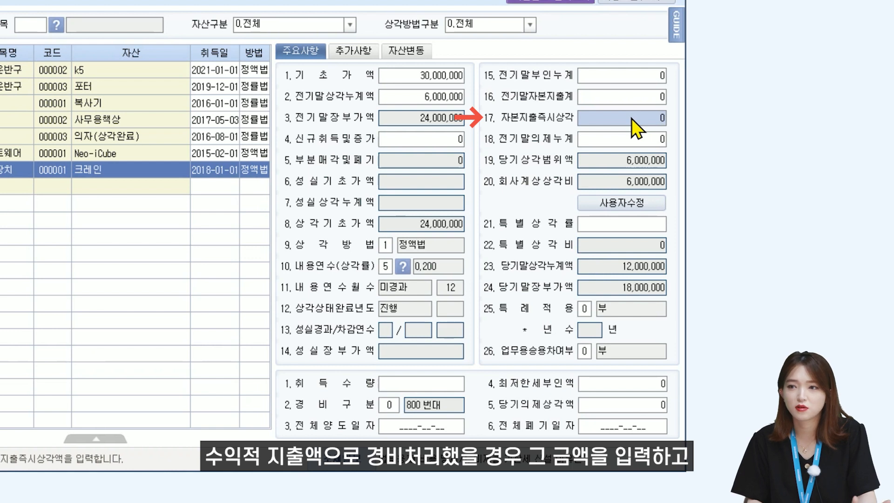
click(626, 158)
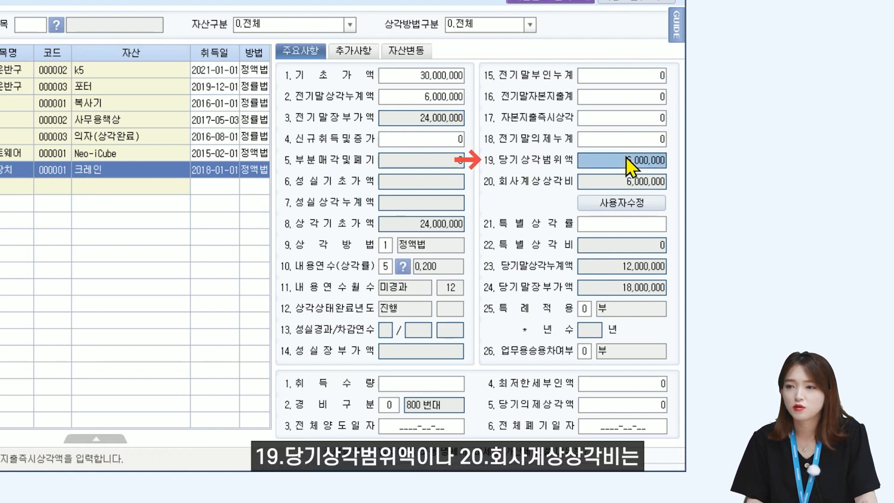
click(624, 183)
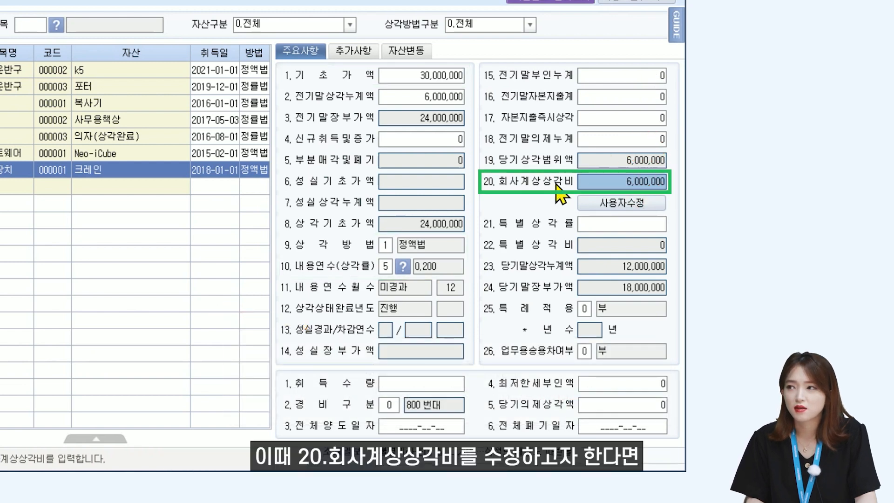
click(612, 207)
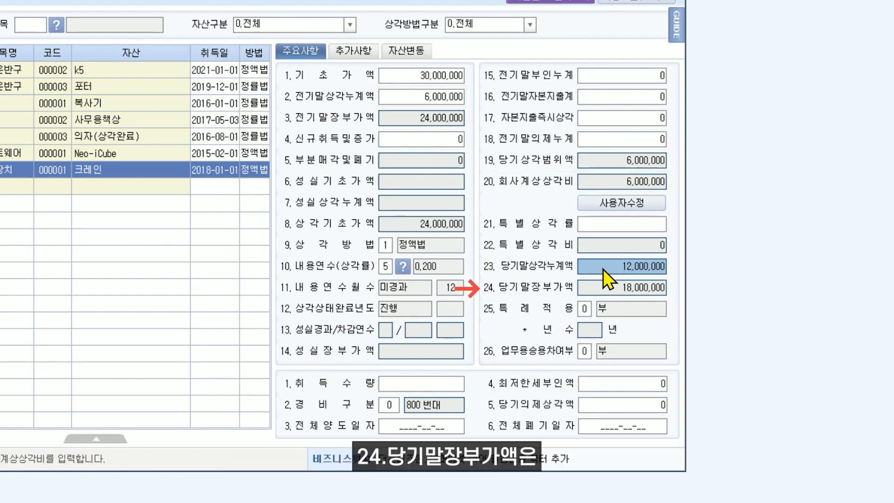
click(611, 292)
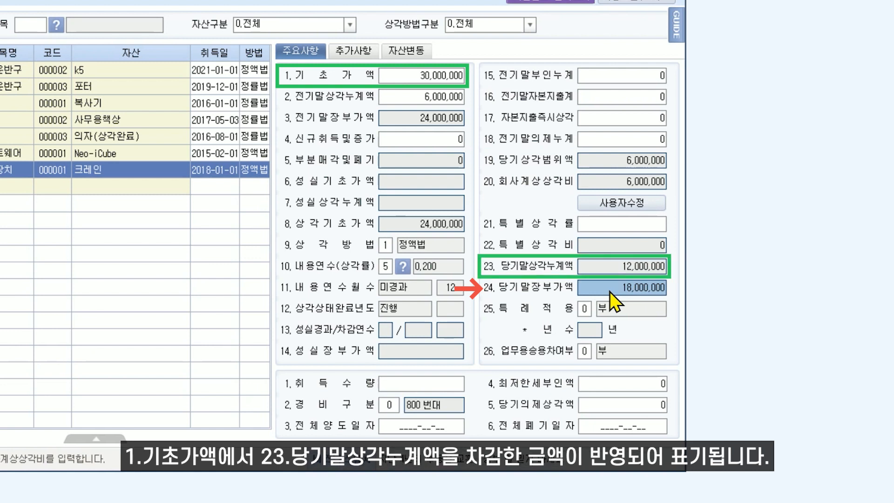
click(615, 267)
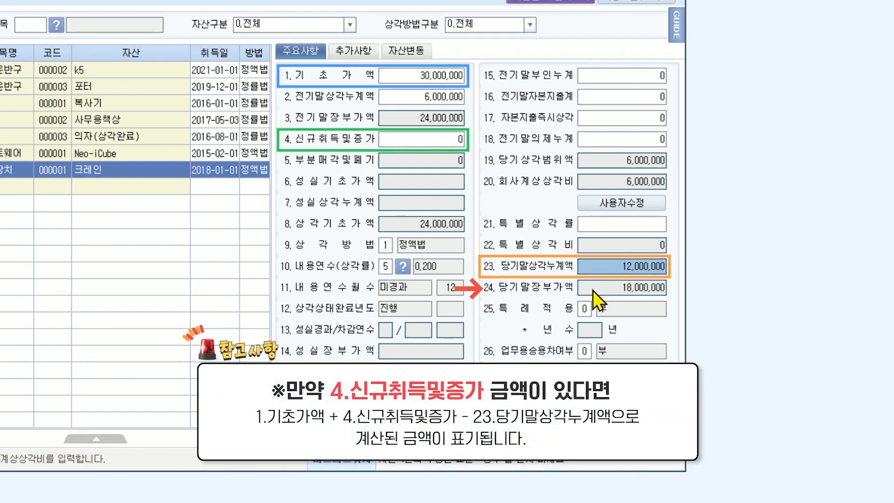
Step: Select the vehicle asset k5 and go to its 업무용승용차여부 field
click(129, 71)
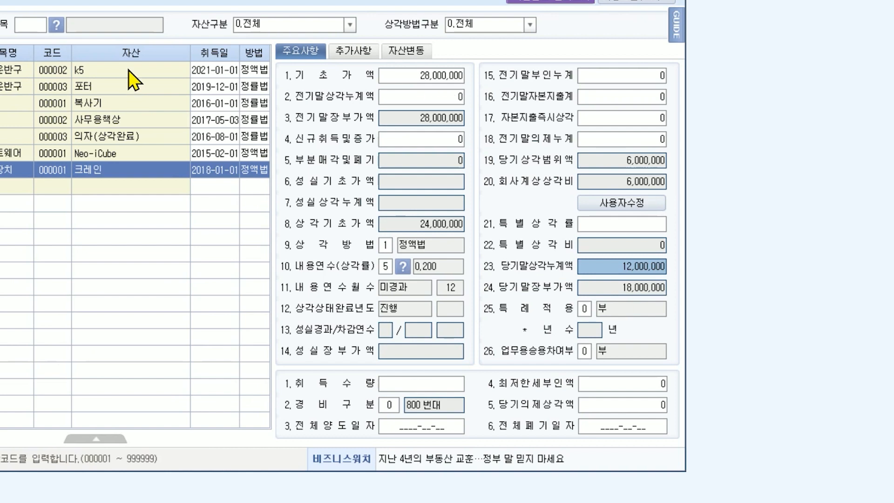
click(585, 352)
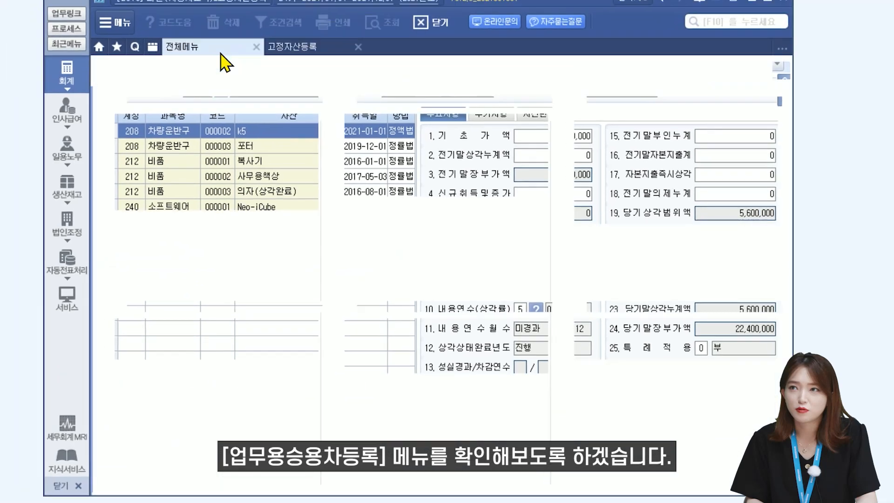
Step: In 업무용승용차등록, link the K5 with code 1000 to fixed asset 000002 k5 through its 고정자산코드
click(220, 56)
click(526, 82)
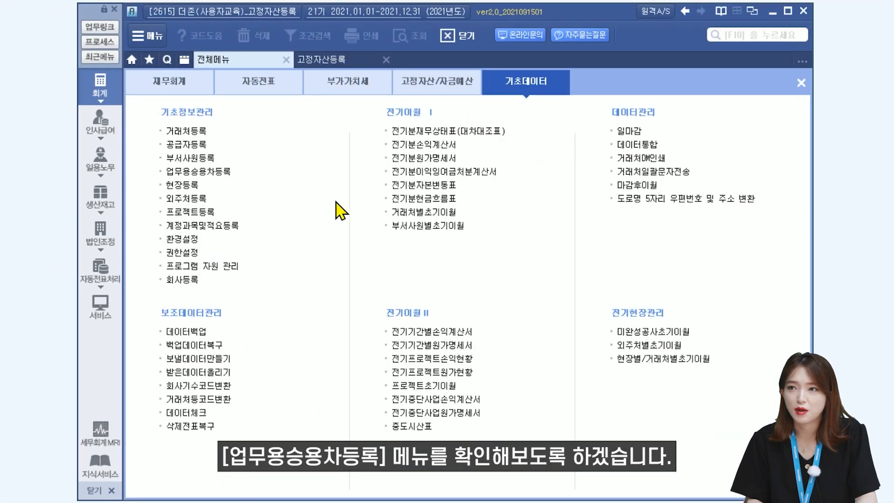
click(205, 172)
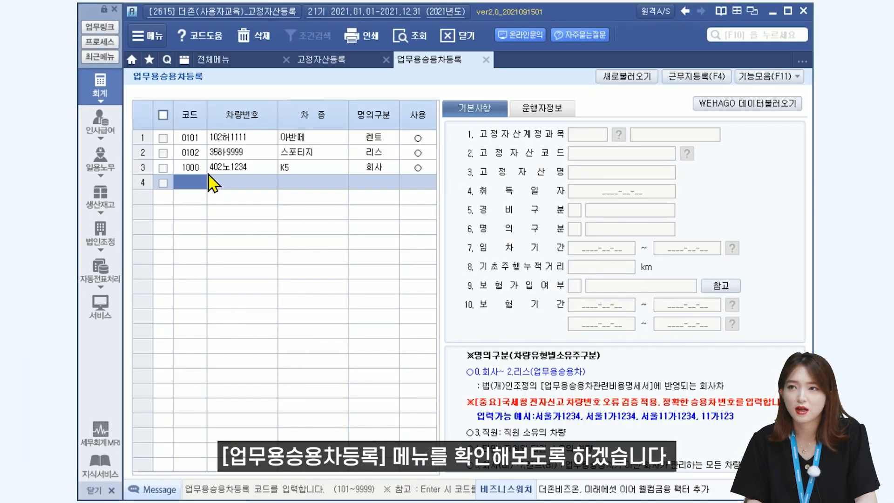
click(296, 174)
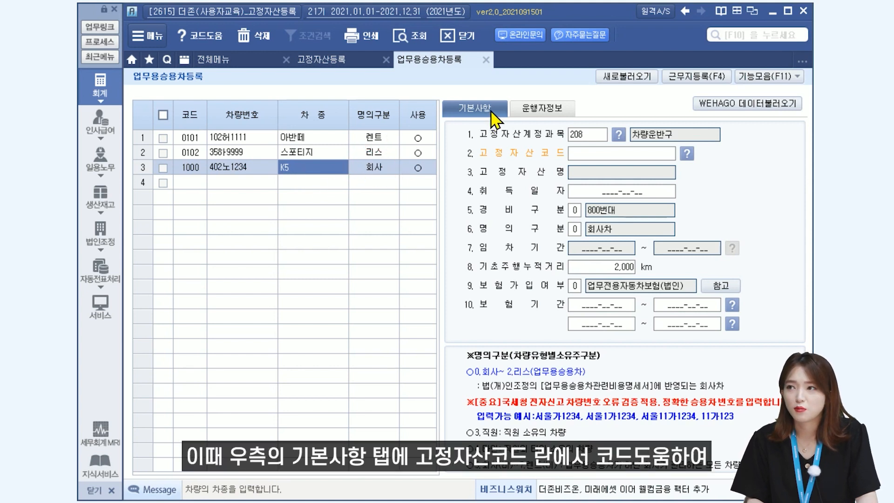
click(586, 156)
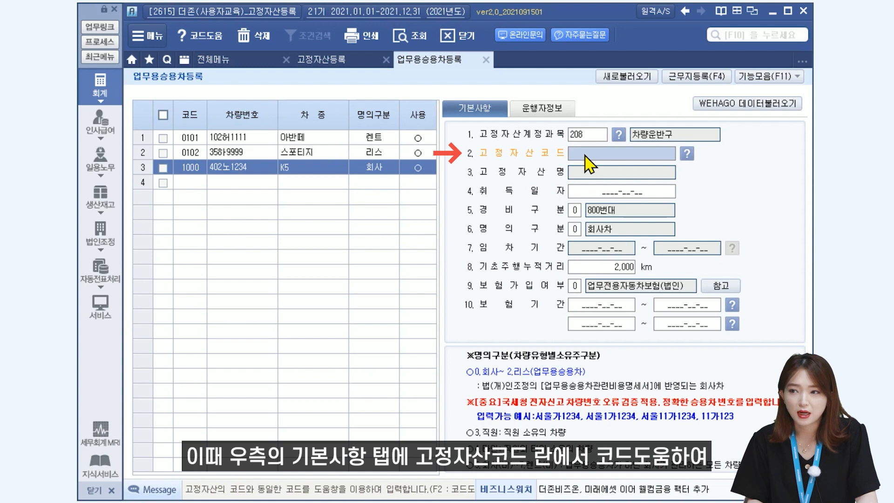
key(F2)
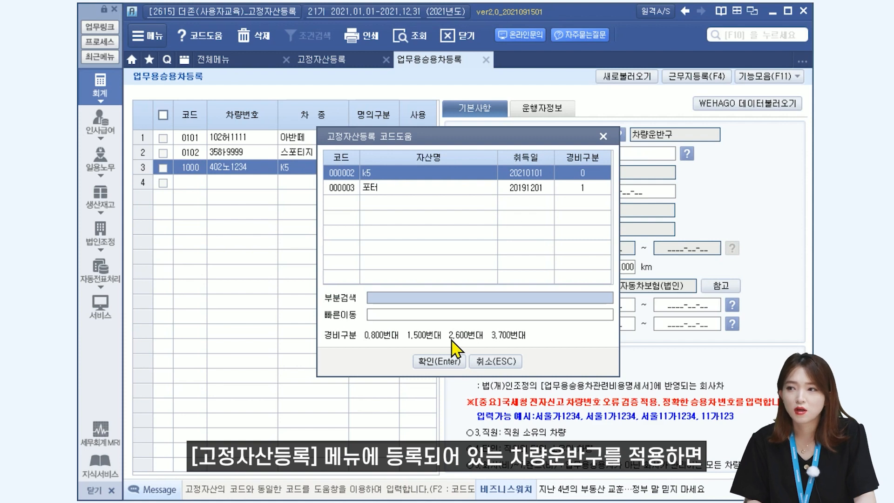
click(439, 361)
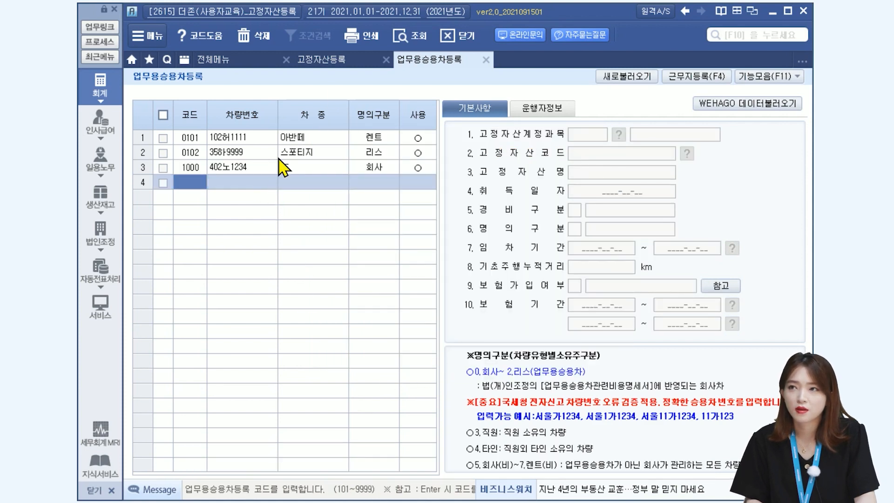
Step: Return to 고정자산등록 and query the fixed asset list again
click(345, 59)
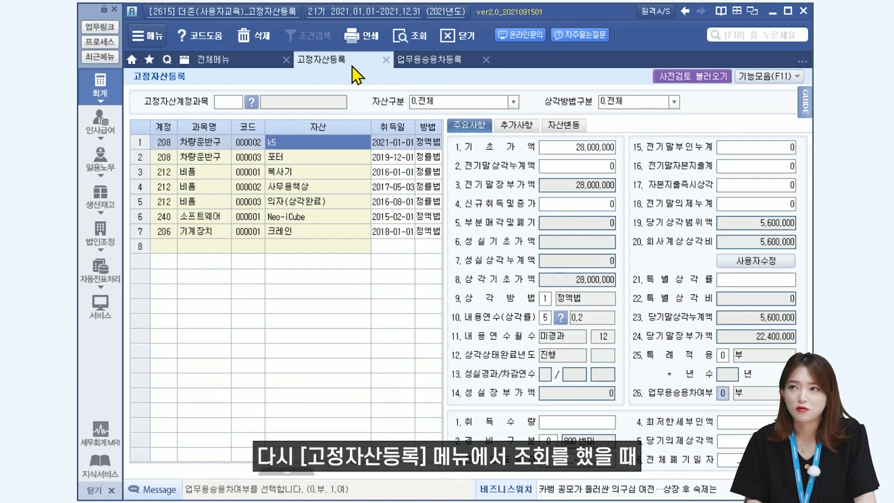
click(411, 35)
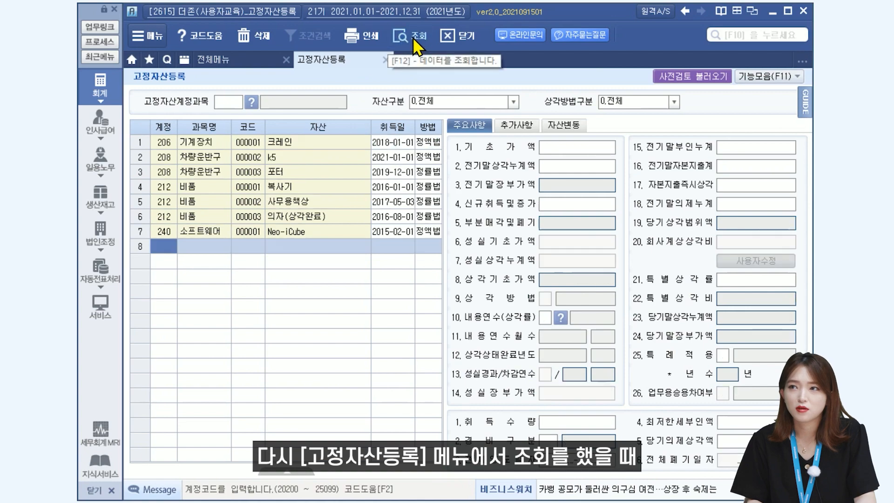
Step: Select the vehicle asset k5 and check its 26. 업무용승용차여부 field
click(302, 158)
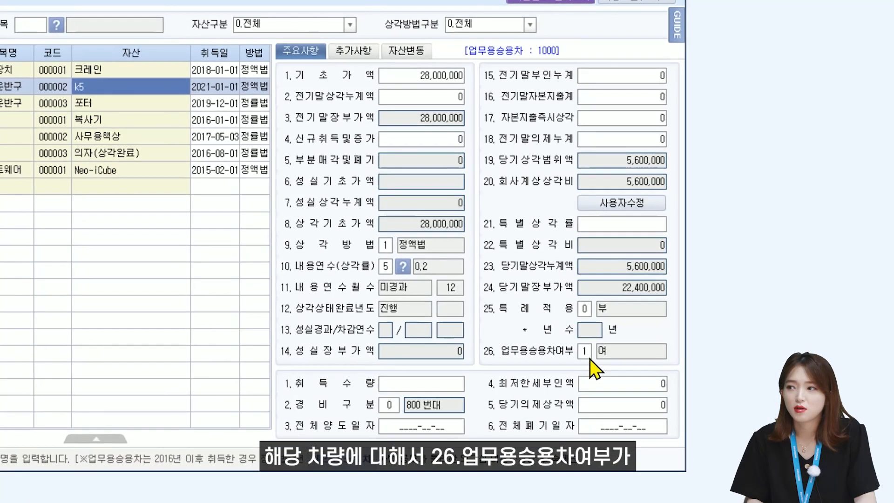
click(617, 361)
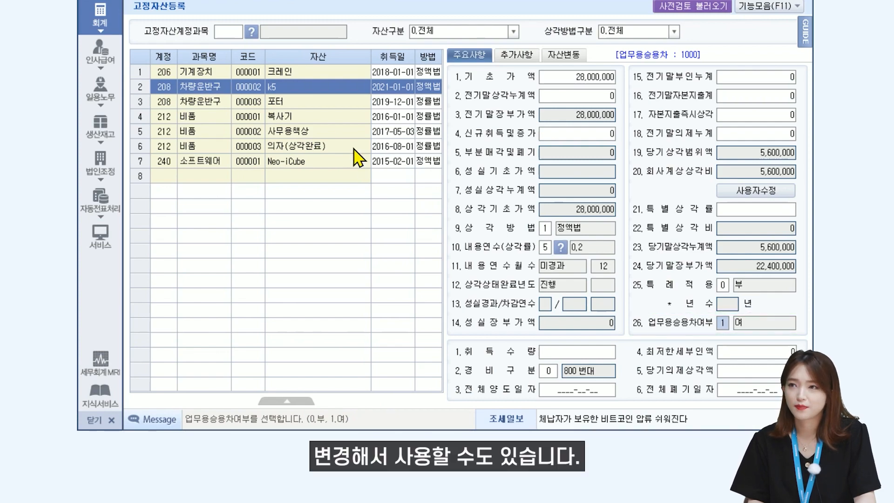
Step: Examine 크레인's 취득수량, 경비구분, 전체양도일자 and 전체폐기일자 fields, including the 경비구분 options
click(312, 72)
click(576, 353)
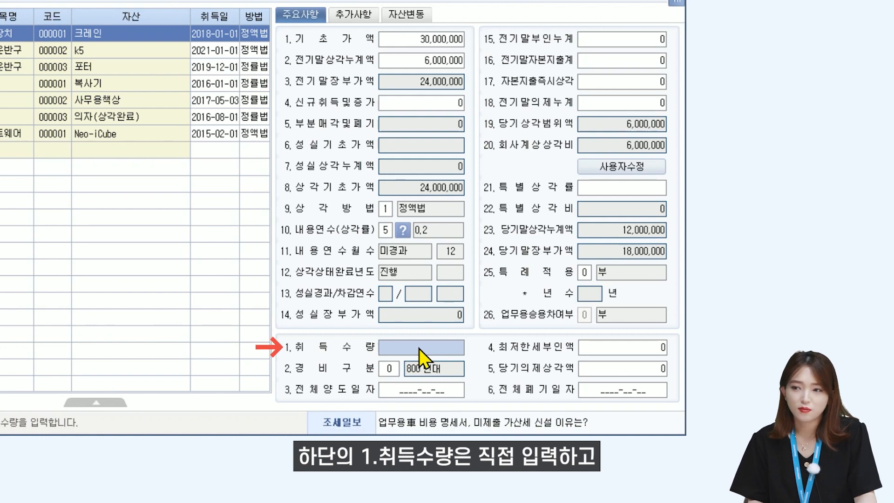
click(389, 370)
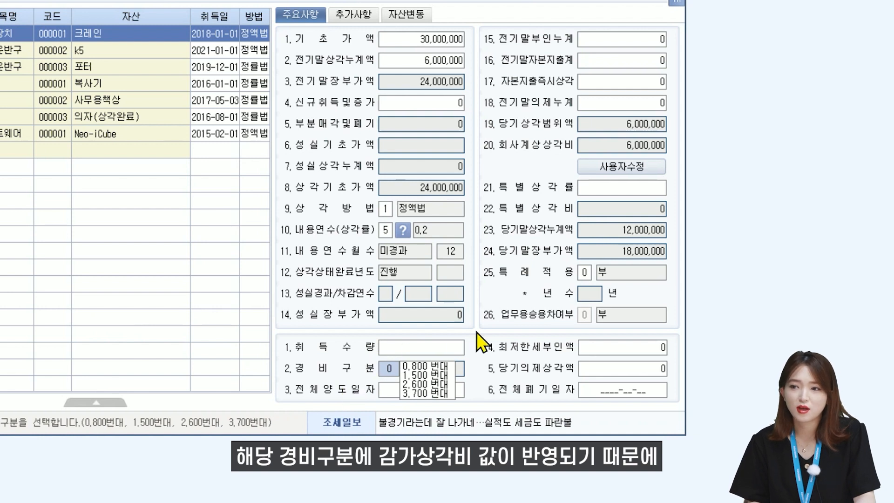
click(410, 349)
click(396, 392)
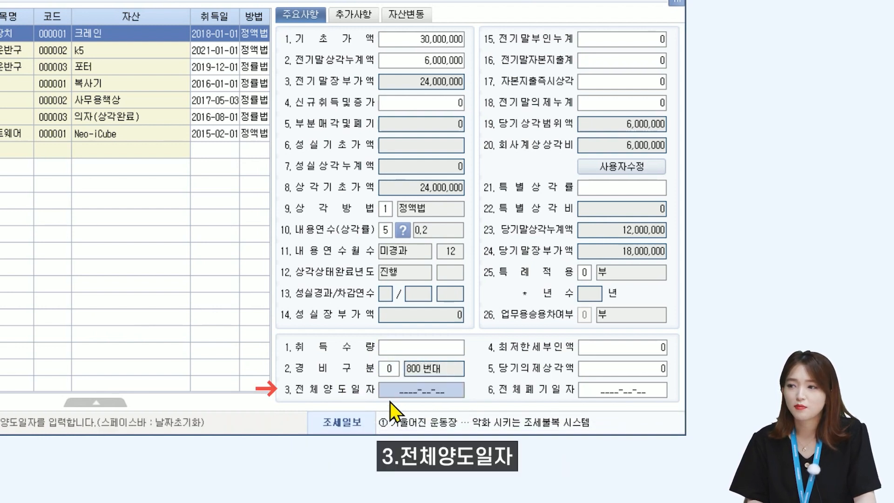
click(583, 390)
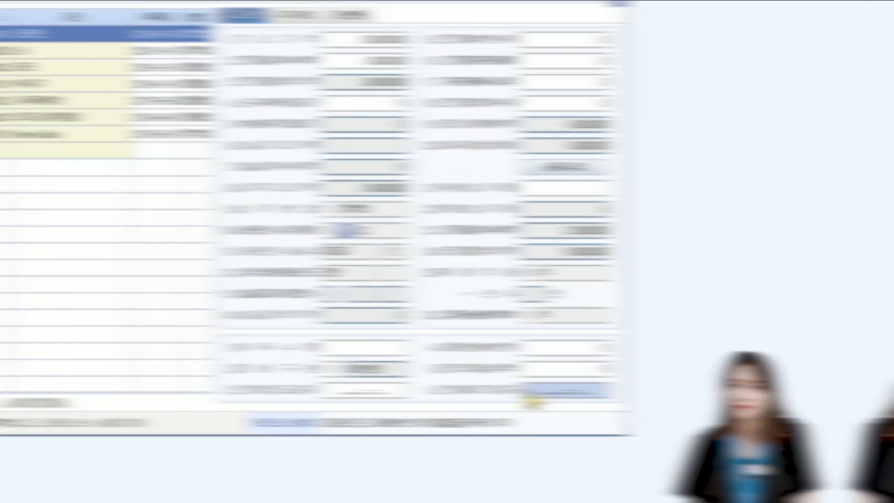
Step: Review 크레인's 추가사항 and 자산변동 details and return to its 주요사항
click(369, 14)
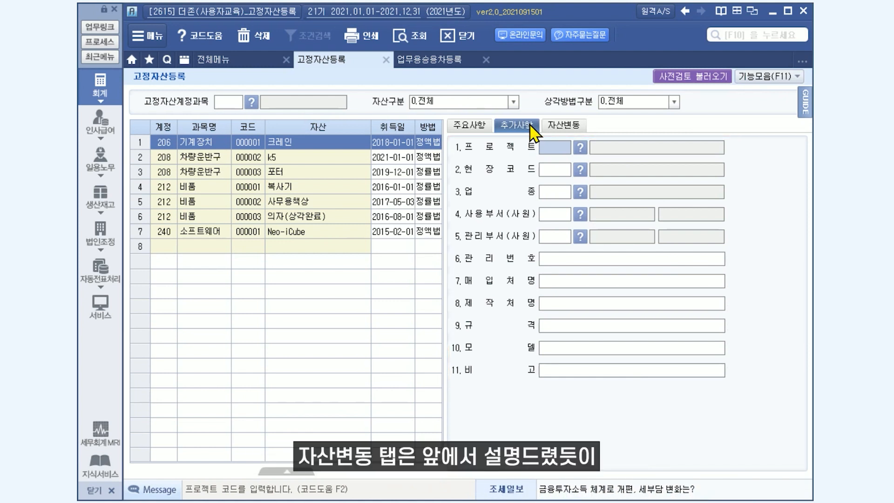
click(562, 126)
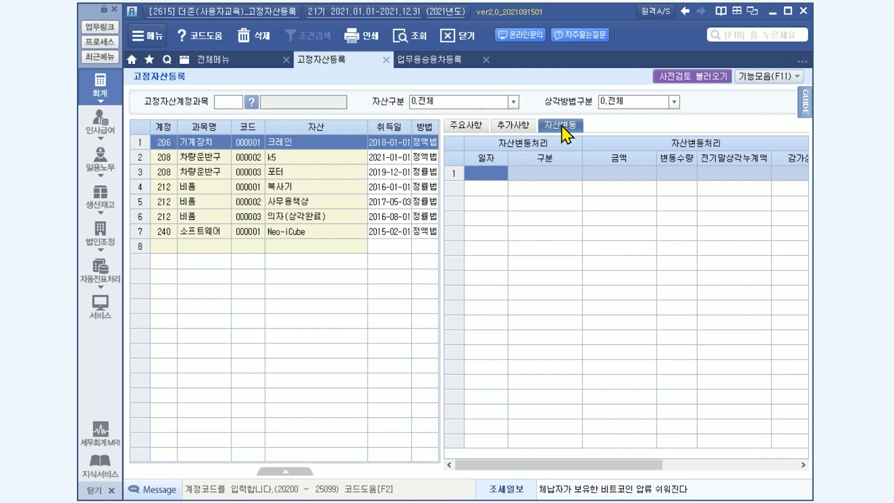
click(476, 130)
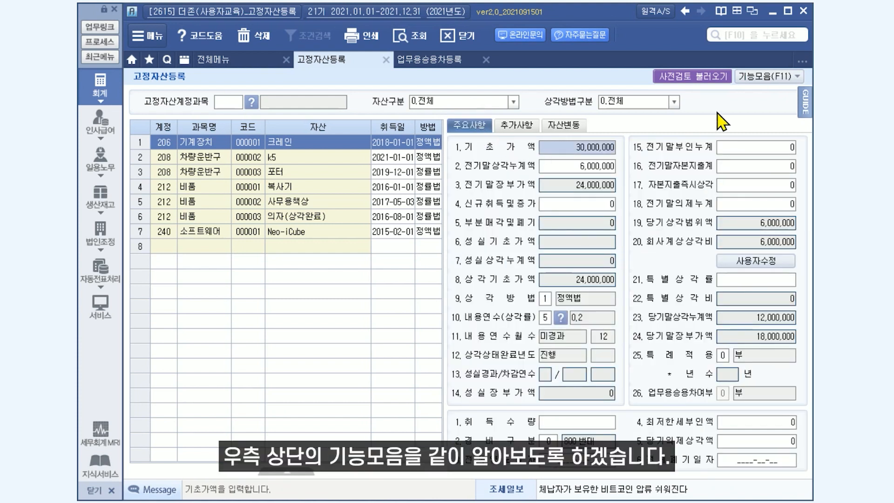
Step: Call up 전기이월데이터불러오기, read its carry-over caution and decline the carry-over
click(755, 79)
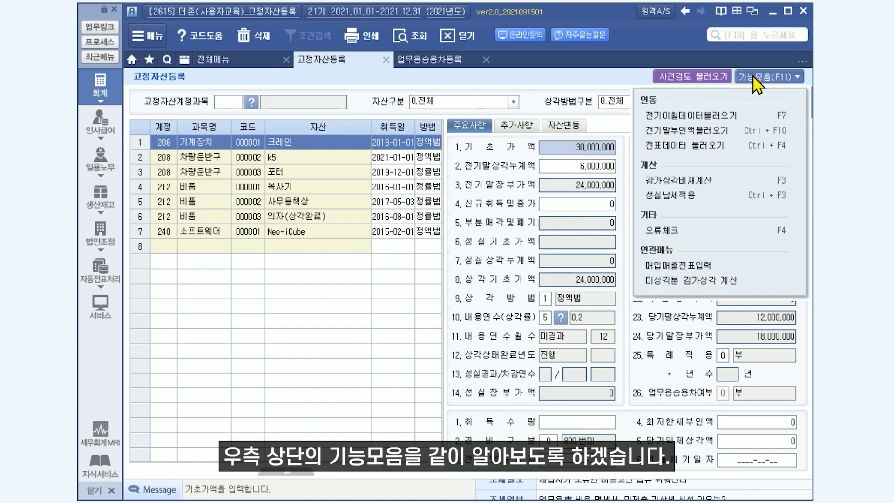
click(752, 121)
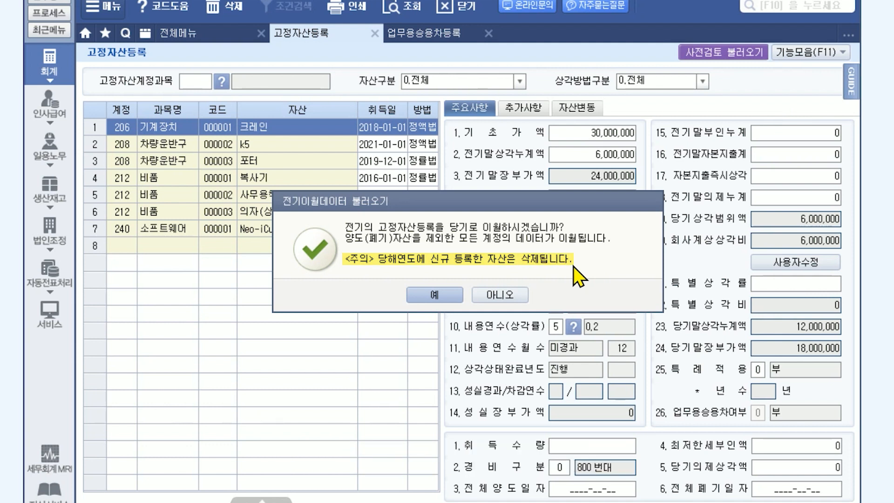
click(503, 298)
click(481, 298)
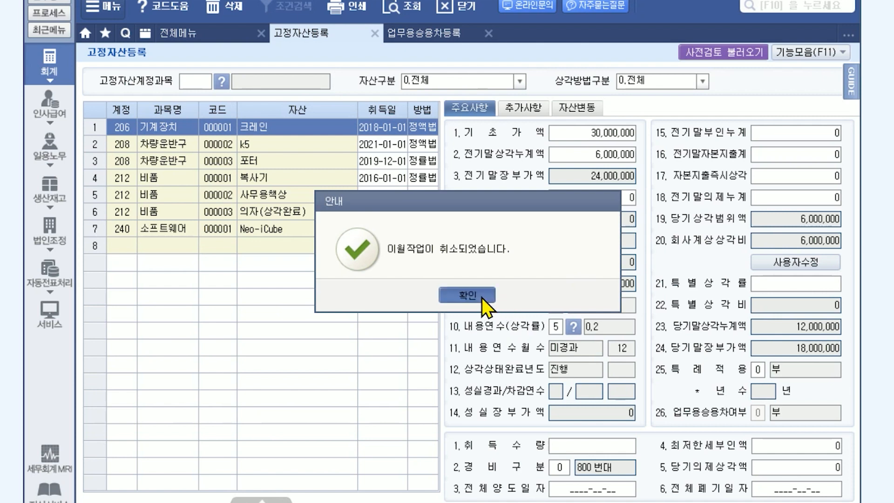
Step: Load vouchers with 전표데이터 불러오기 and review the 고정자산등록여부 and 자산명 of the listed rows
click(801, 56)
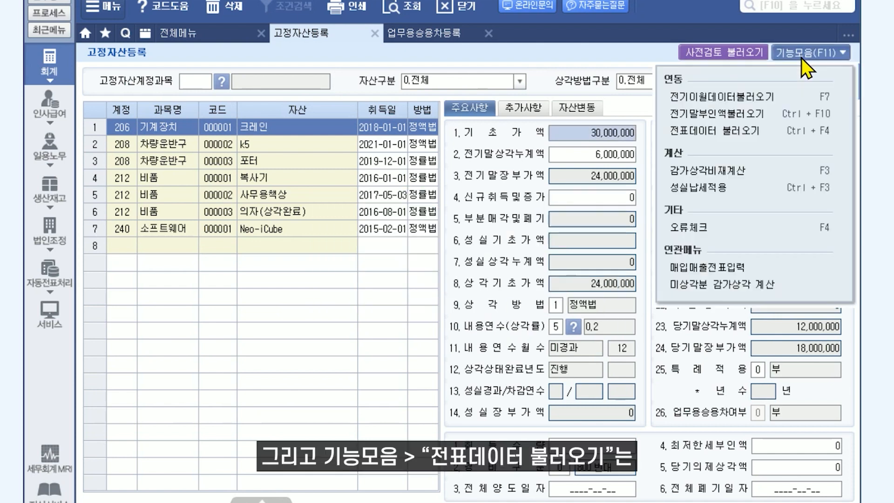
click(790, 135)
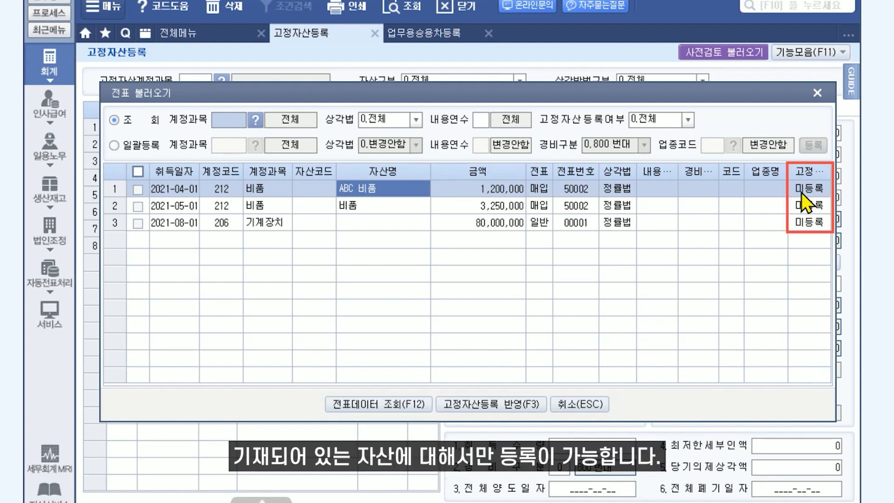
click(809, 209)
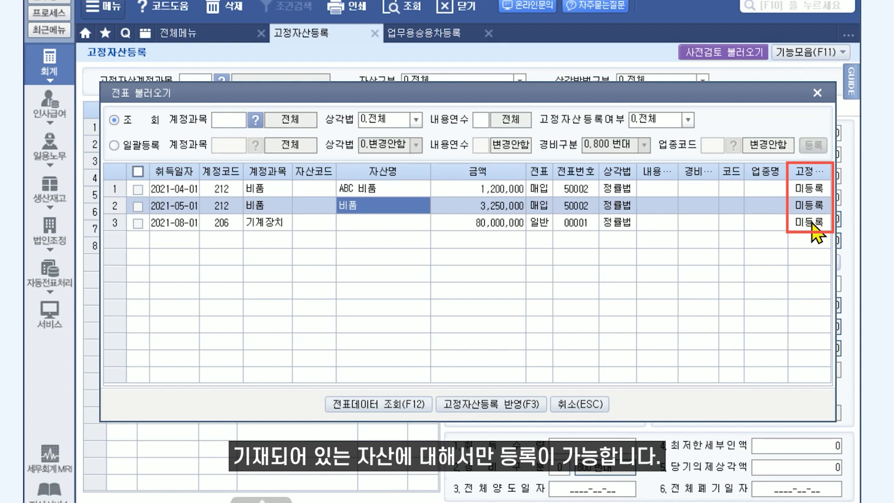
click(812, 222)
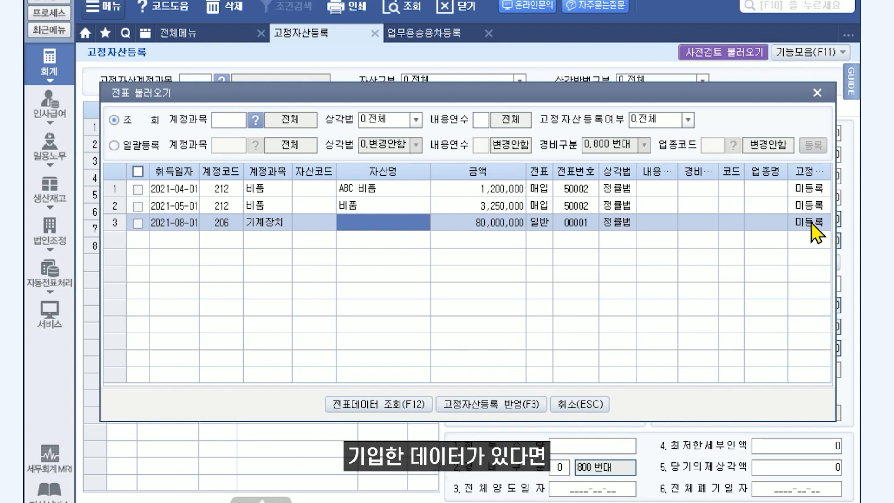
click(384, 206)
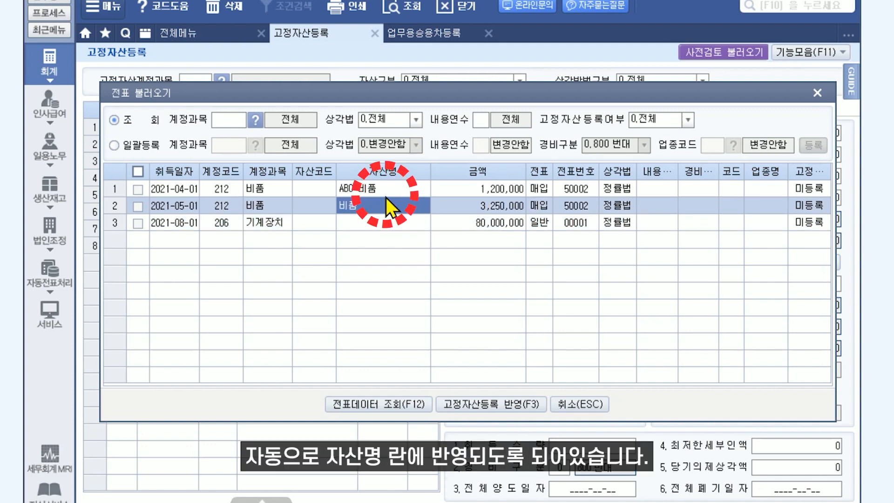
click(388, 195)
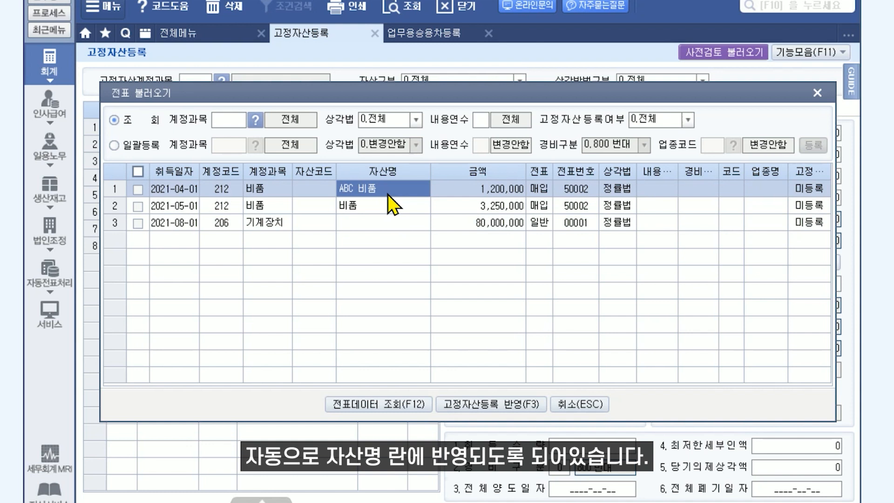
Step: Enter 기계장치 as the 자산명 of the 2021-08-01 기계장치 voucher
click(388, 222)
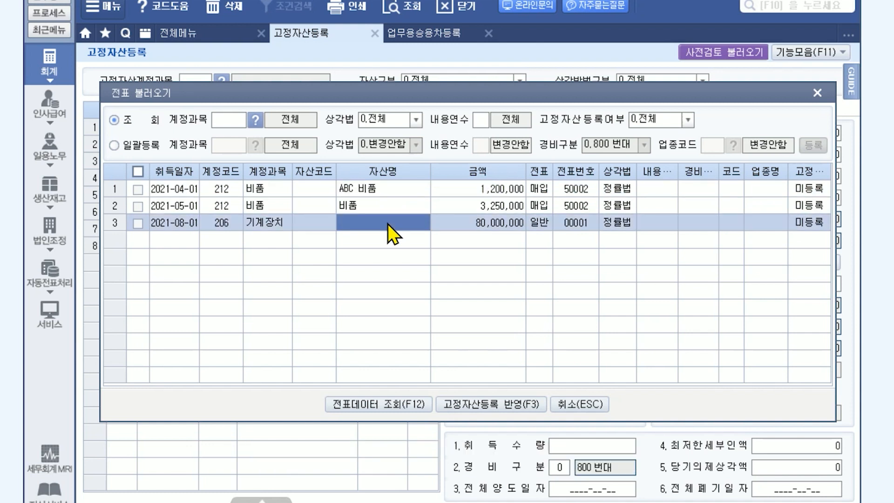
text(ㄱ기계장치)
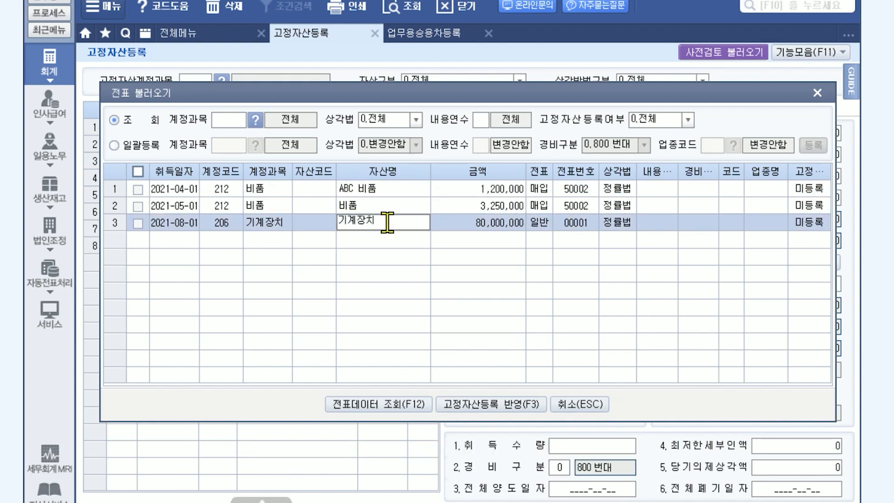
key(Return)
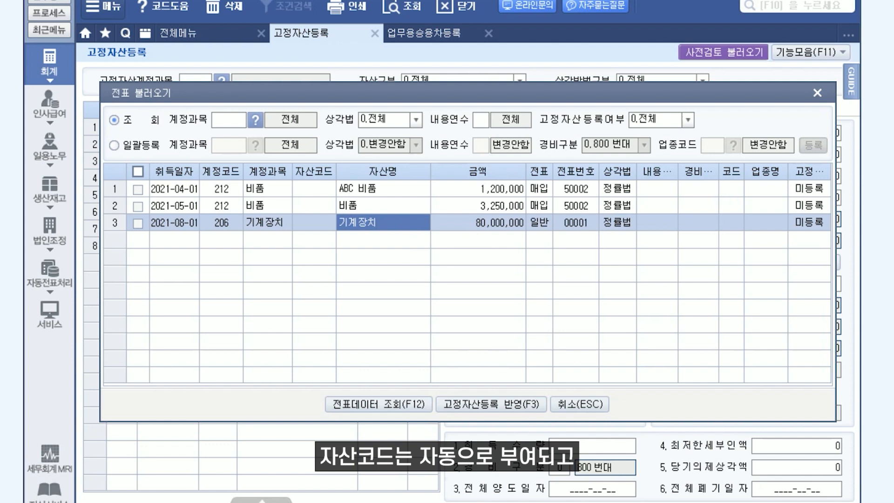
Step: Keep 정률법 as the 기계장치 voucher's 상각법 and set its 내용연수 to 5년 and 경비구분 to 800번대
key(Return)
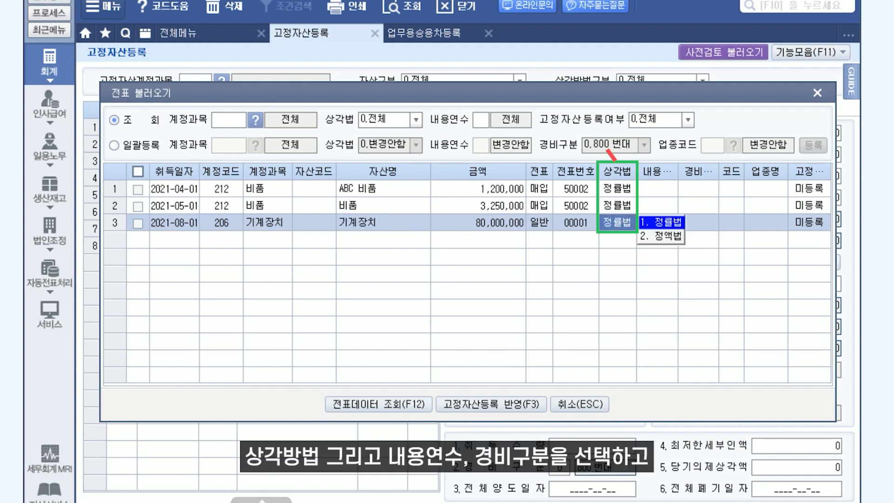
key(Return)
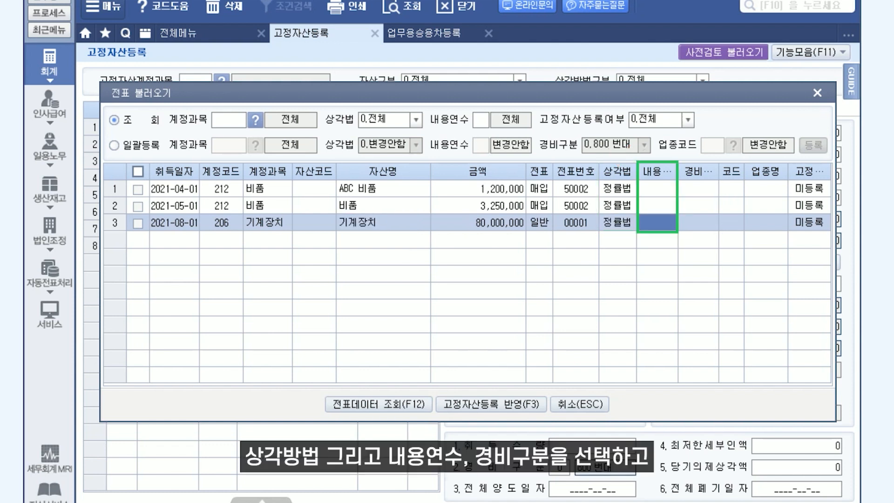
text(5)
key(Return)
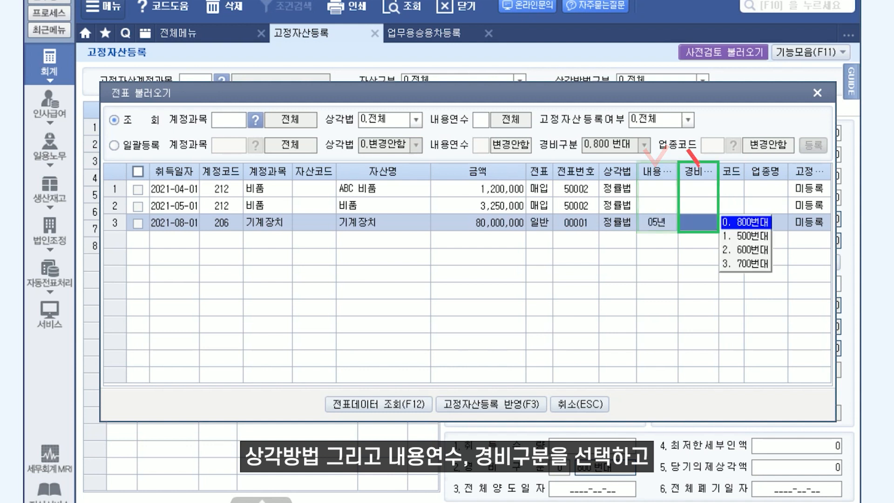
text(0)
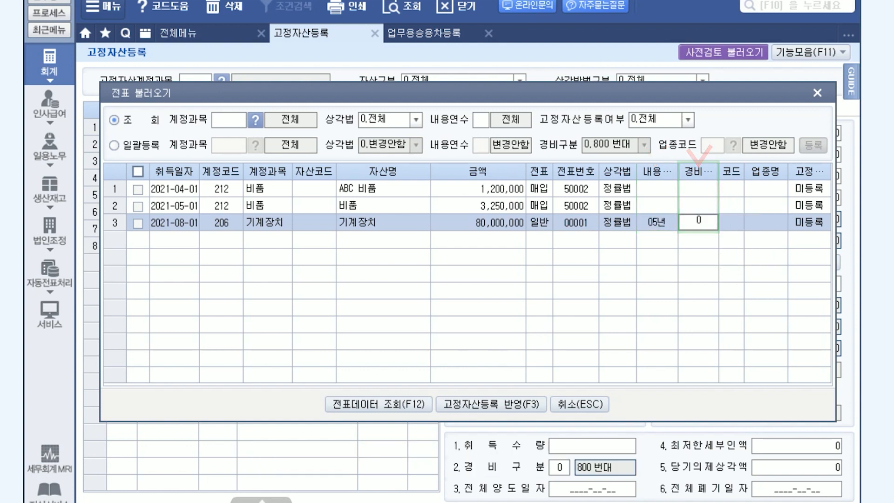
key(Return)
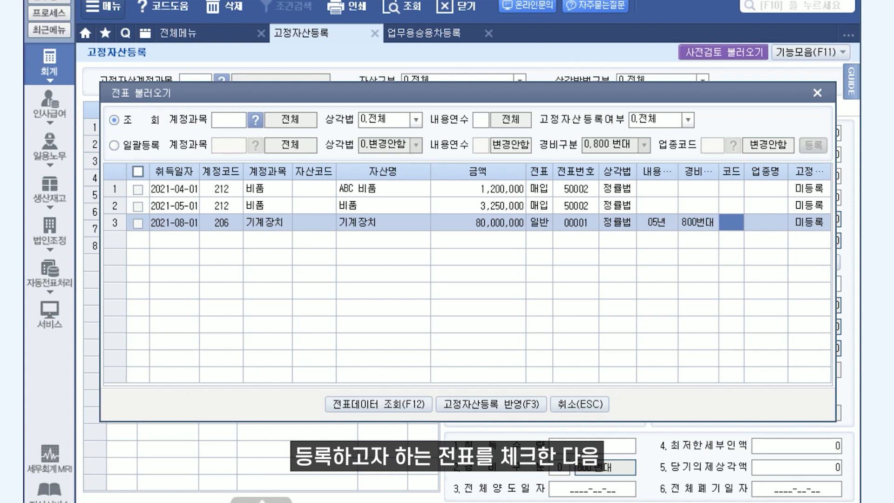
Step: Register the 기계장치 voucher into 고정자산등록 with 고정자산등록 반영 and select the added asset in the list
click(138, 223)
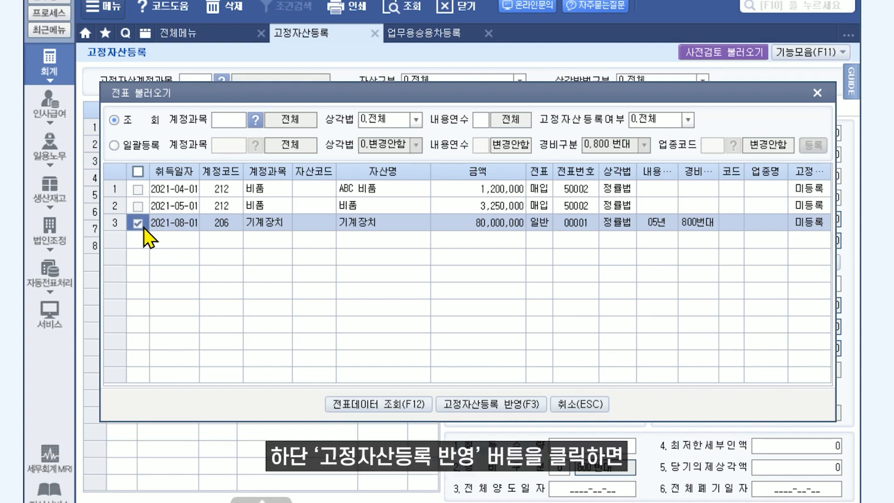
click(501, 406)
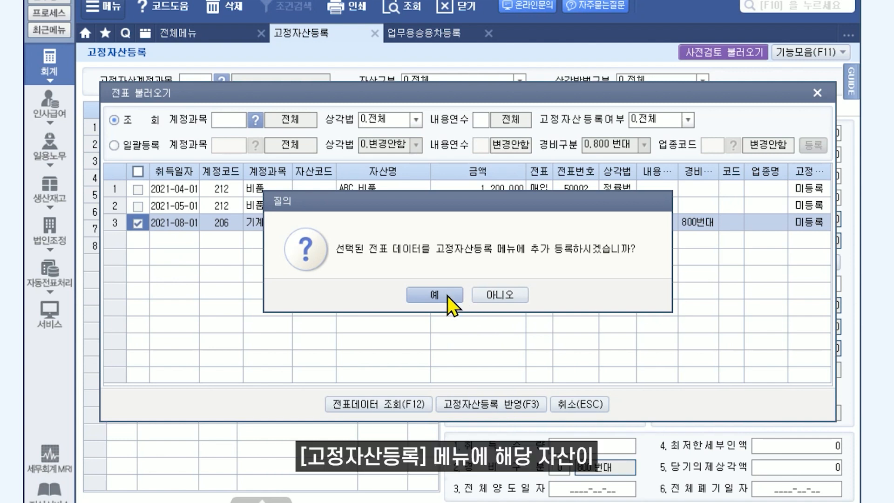
click(448, 296)
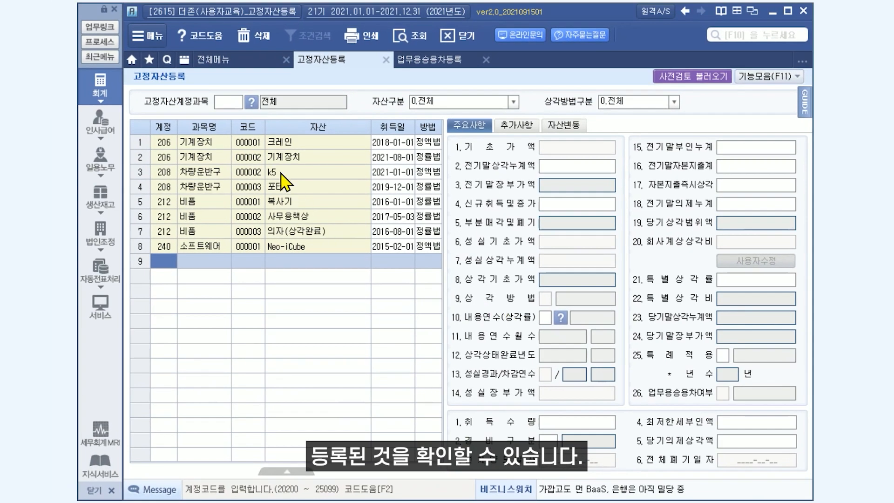
click(257, 146)
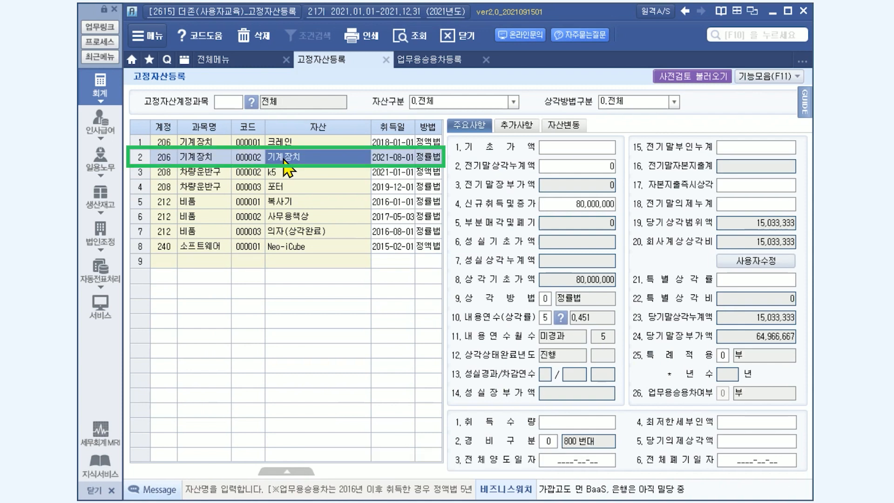
Step: Reopen 전표데이터 불러오기 and set 일괄등록 for the checked 비품 rows to 상각법 1.정률법, 내용연수 5년 and 경비구분 1.500번대
click(776, 78)
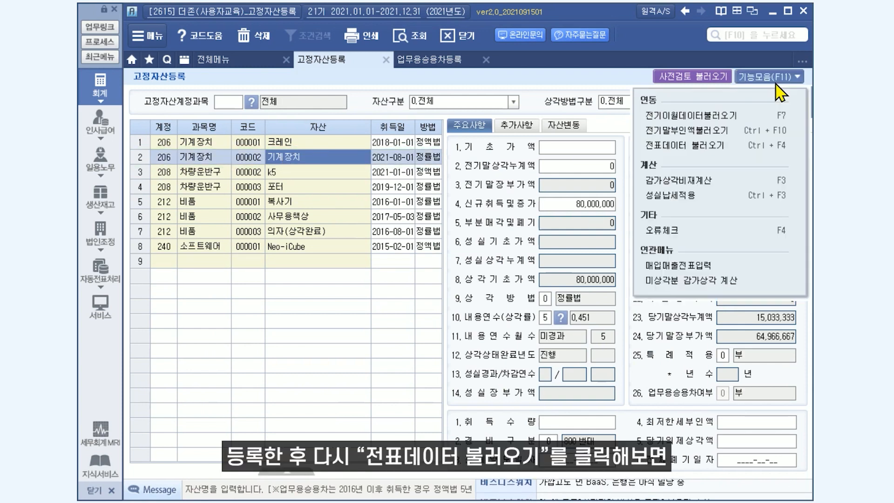
click(751, 147)
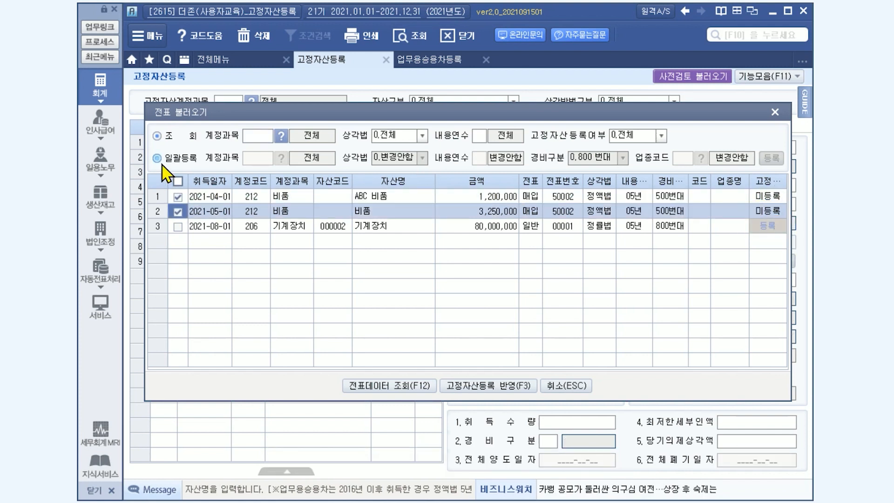
click(157, 159)
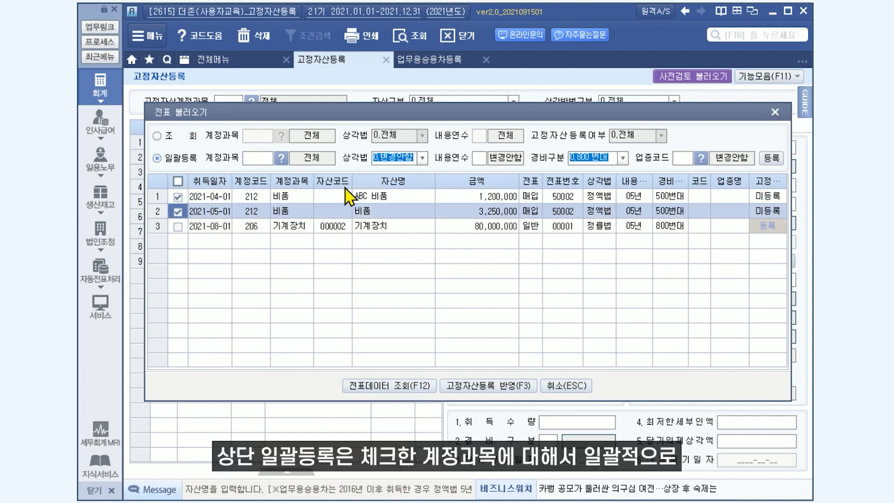
click(422, 158)
click(400, 181)
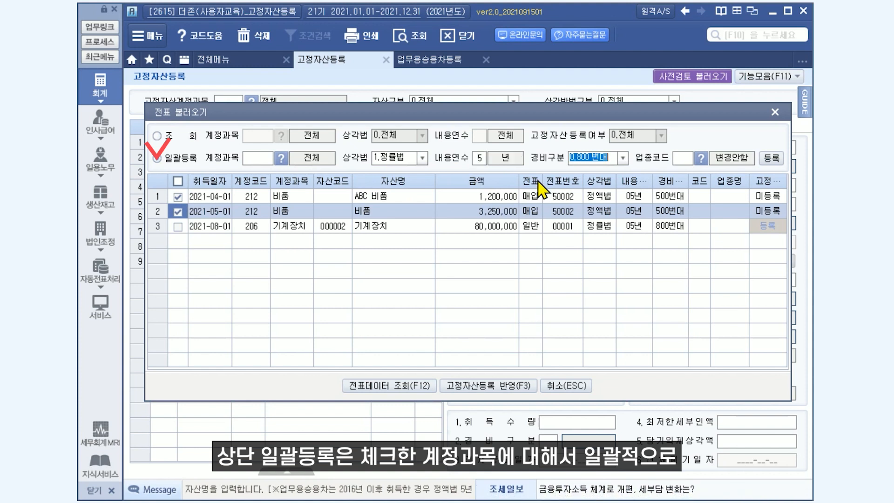
click(623, 159)
click(601, 180)
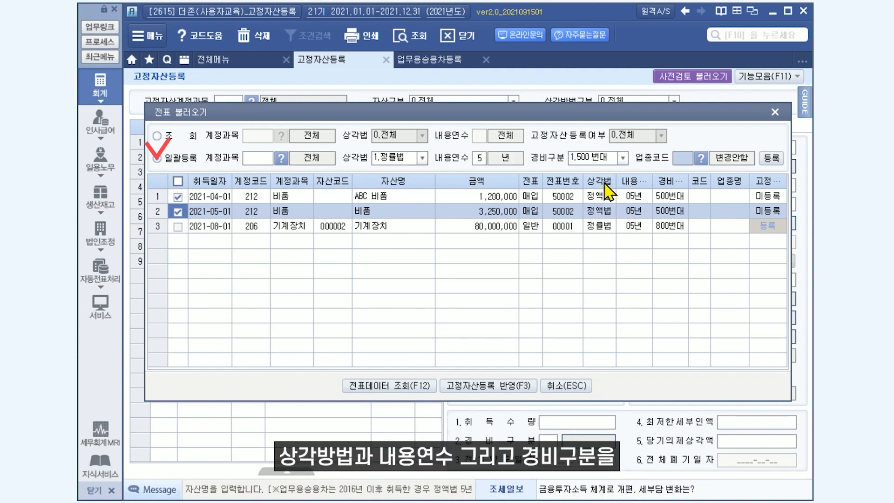
Step: Apply the 일괄등록 settings to the checked 비품 vouchers and register both into 고정자산등록, finishing on the ABC 비품 asset
click(772, 158)
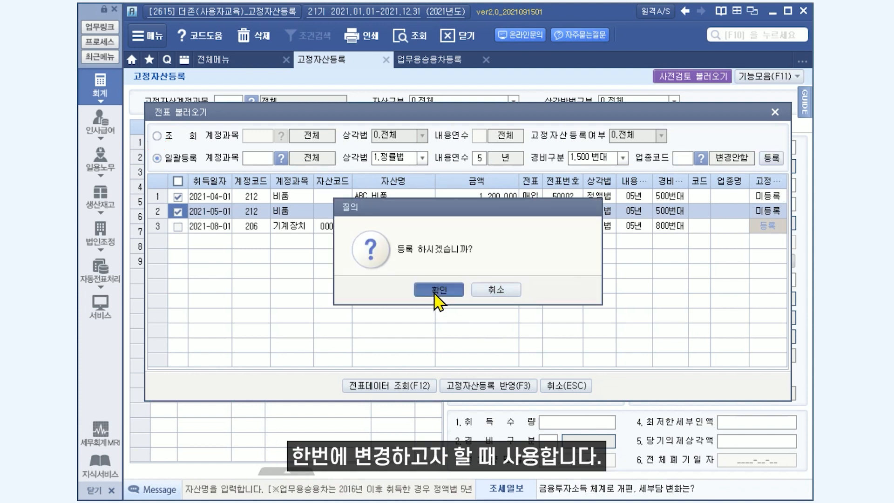
click(430, 235)
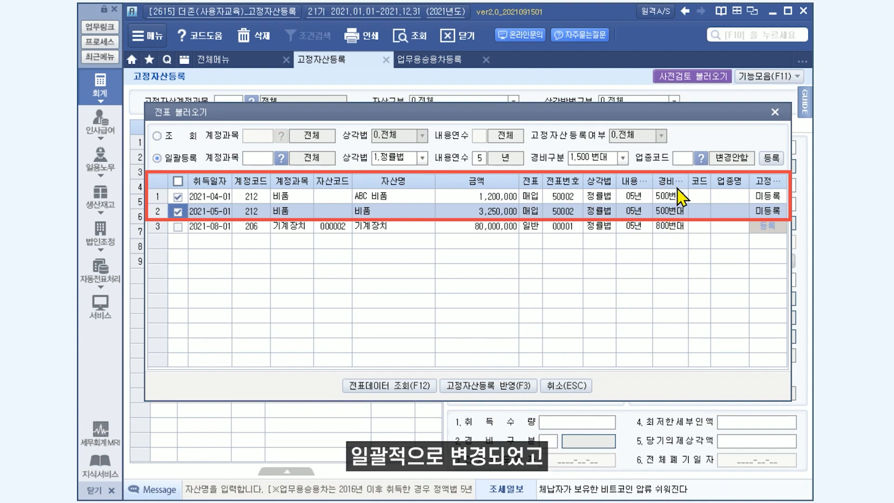
click(482, 391)
click(438, 237)
click(440, 356)
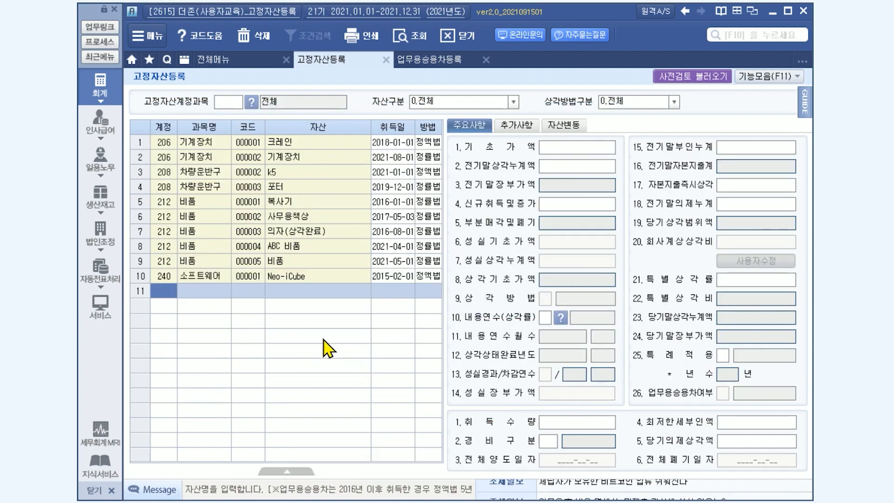
click(341, 248)
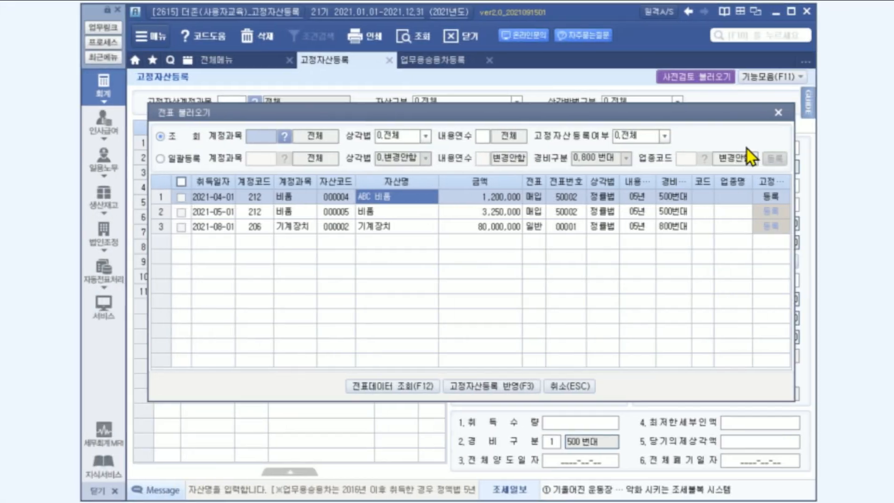
Step: Request a fresh 전표데이터 조회 in 전표 불러오기, decline the reload and close the voucher window
click(393, 386)
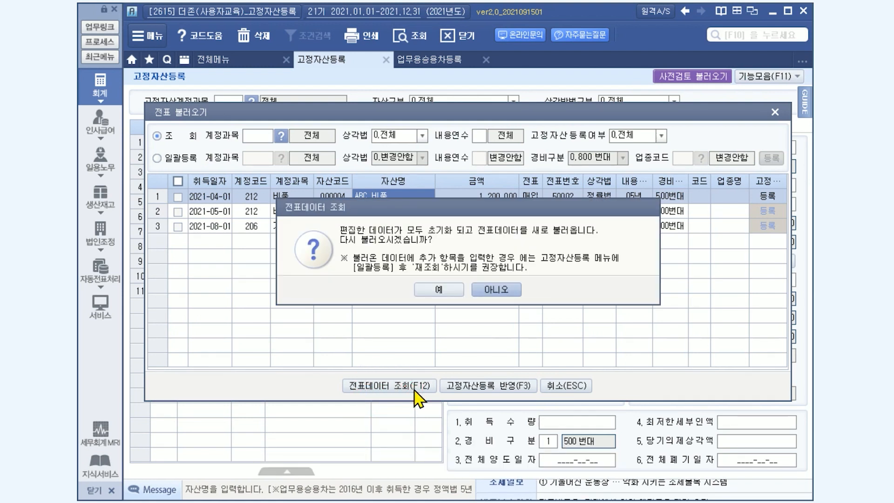
click(510, 291)
click(566, 386)
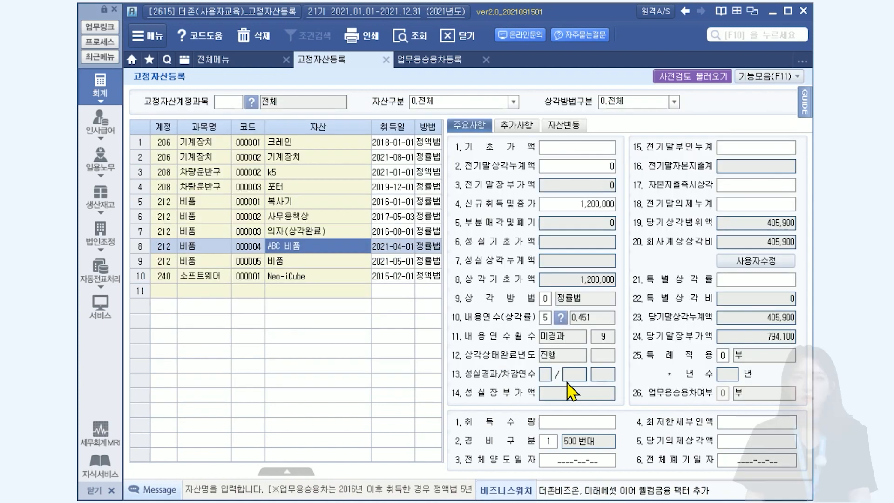
Step: Review the 감가상각비 재계산 options and its 주의사항, and cancel without recalculating
click(769, 76)
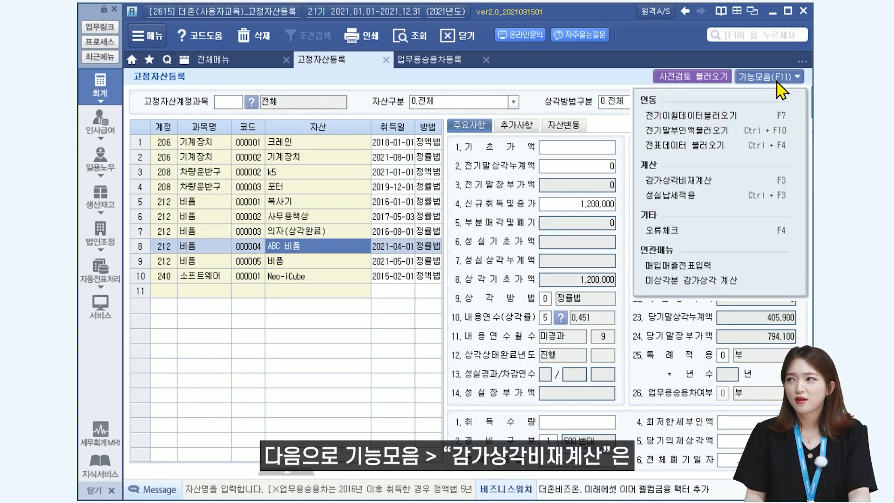
click(727, 181)
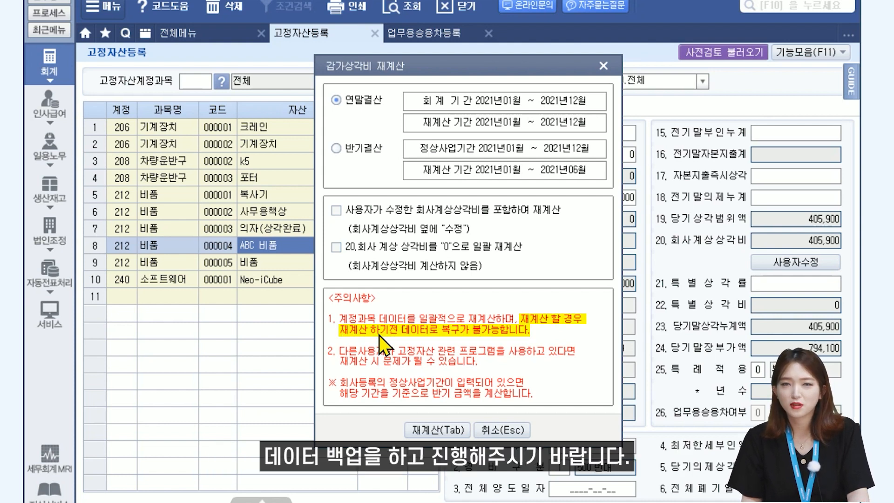
click(503, 431)
Step: Start 오류체크 for the assets listed in 고정자산등록
click(796, 61)
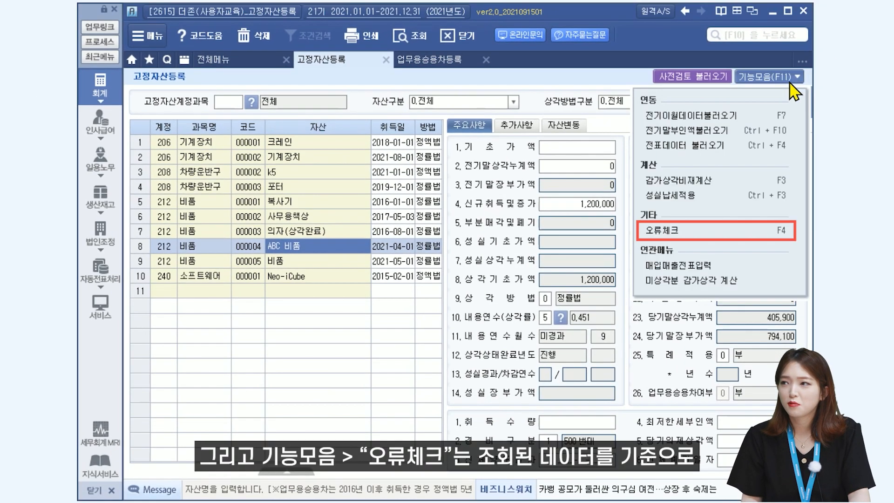